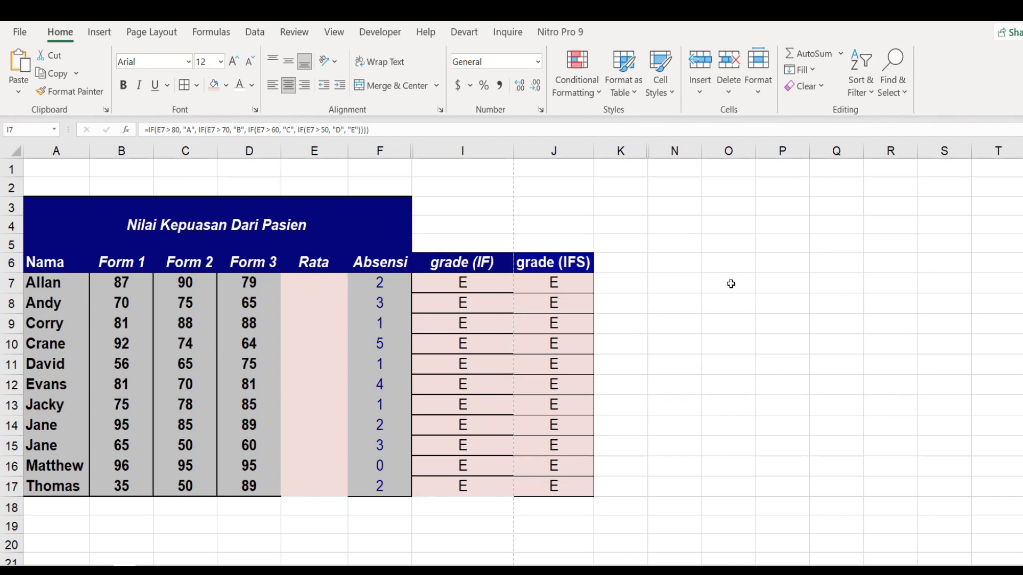
left_click(688, 278)
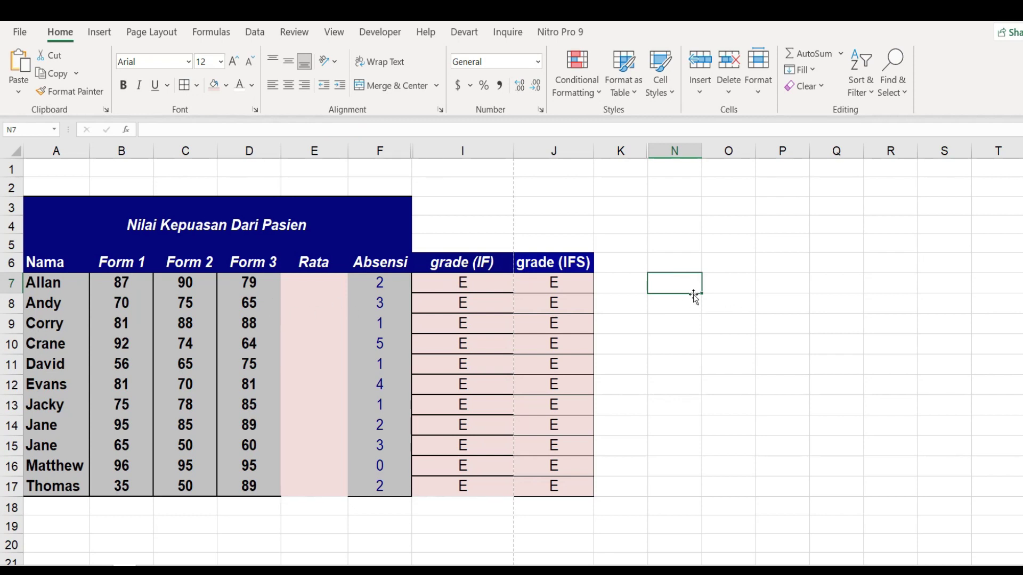
left_click(473, 285)
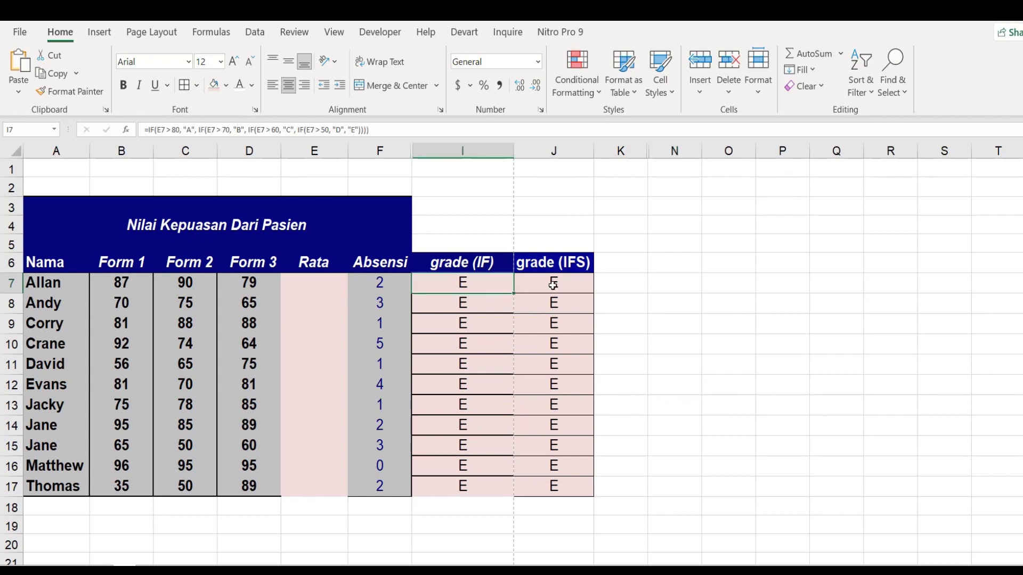
left_click(668, 297)
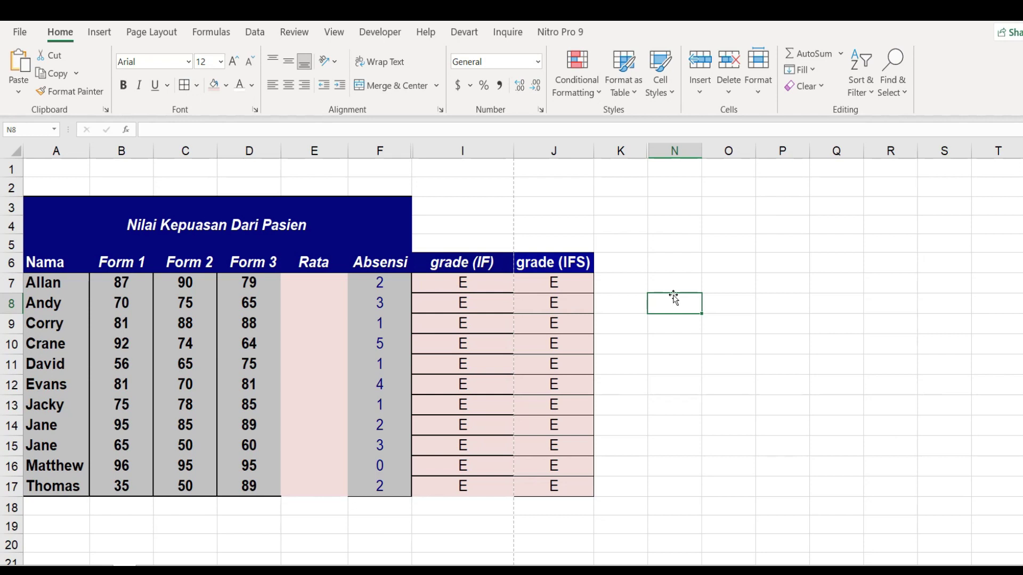
left_click(580, 265)
left_click(643, 263)
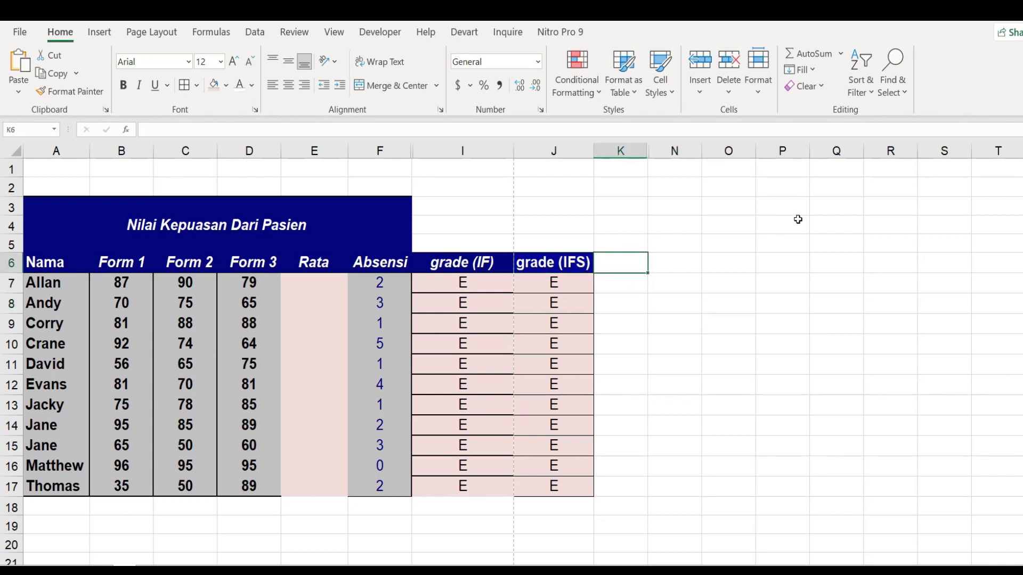
left_click(704, 238)
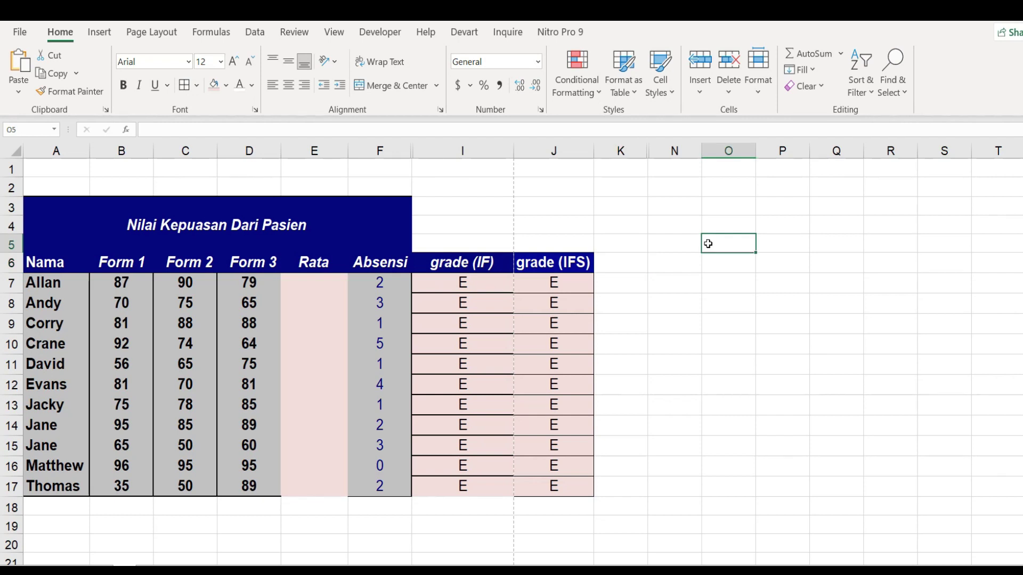
type("()")
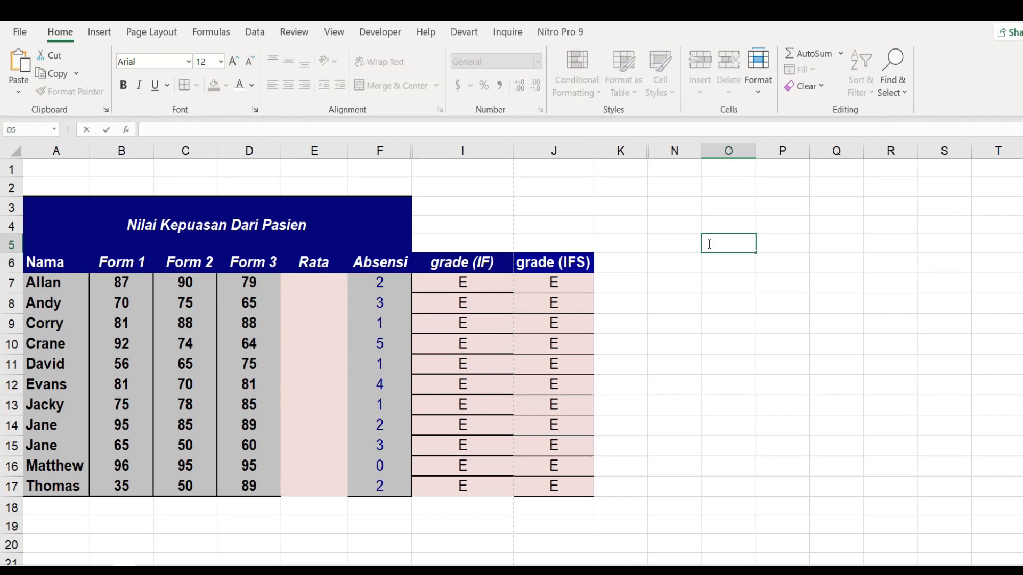
left_click(485, 265)
left_click(678, 240)
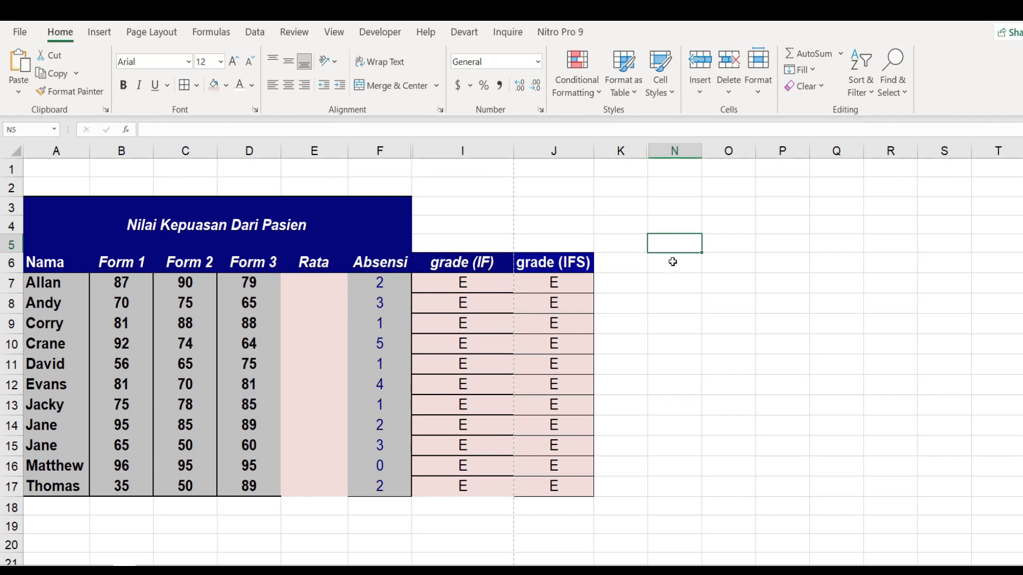
left_click(673, 262)
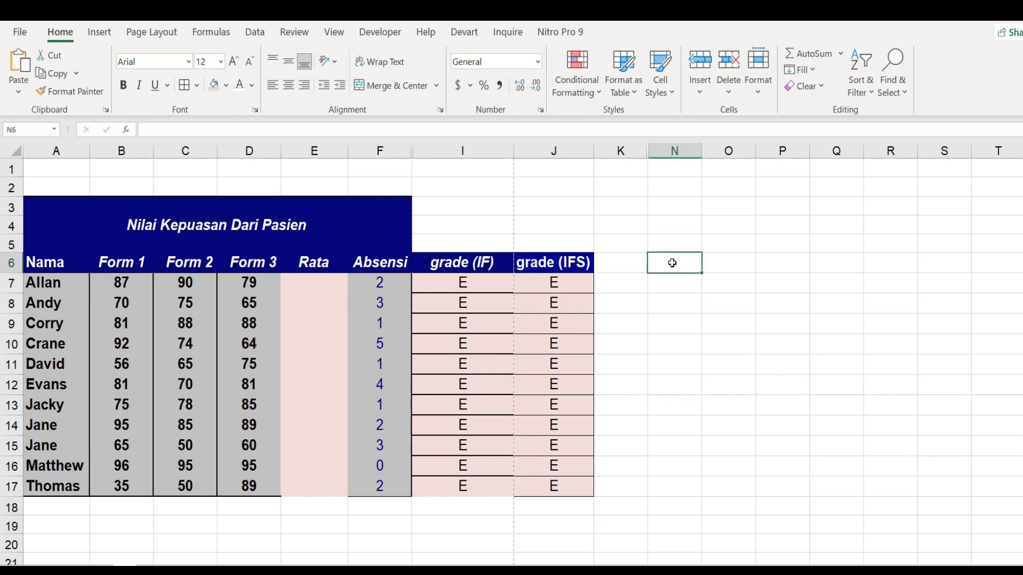
left_click(483, 270)
left_click(720, 270)
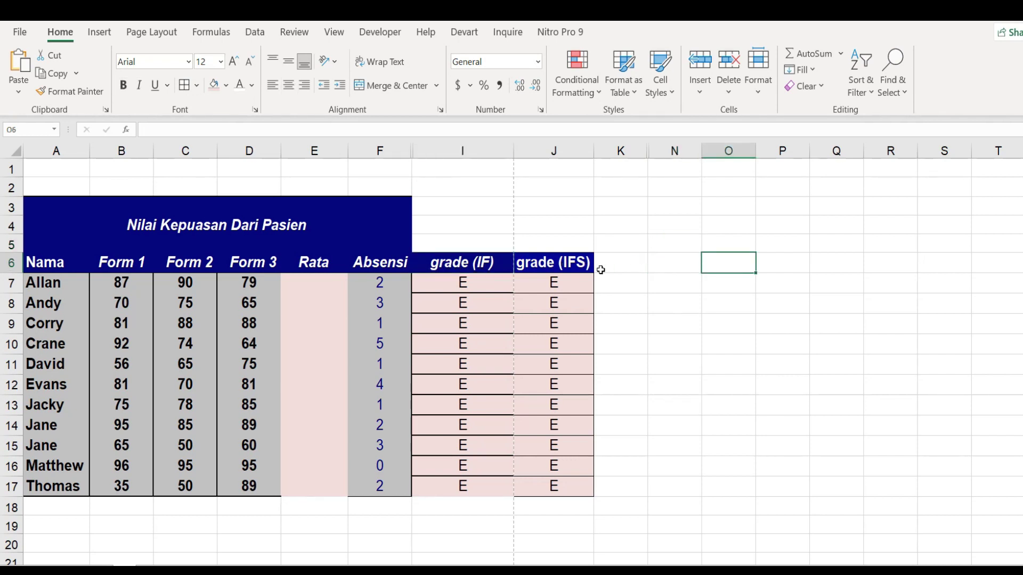
left_click(556, 262)
left_click(465, 262)
left_click(621, 262)
left_click(679, 263)
left_click(733, 262)
left_click(780, 260)
left_click(737, 262)
left_click(673, 268)
left_click(627, 266)
left_click(682, 265)
left_click(714, 263)
left_click(781, 262)
left_click(726, 262)
left_click(670, 264)
left_click(642, 264)
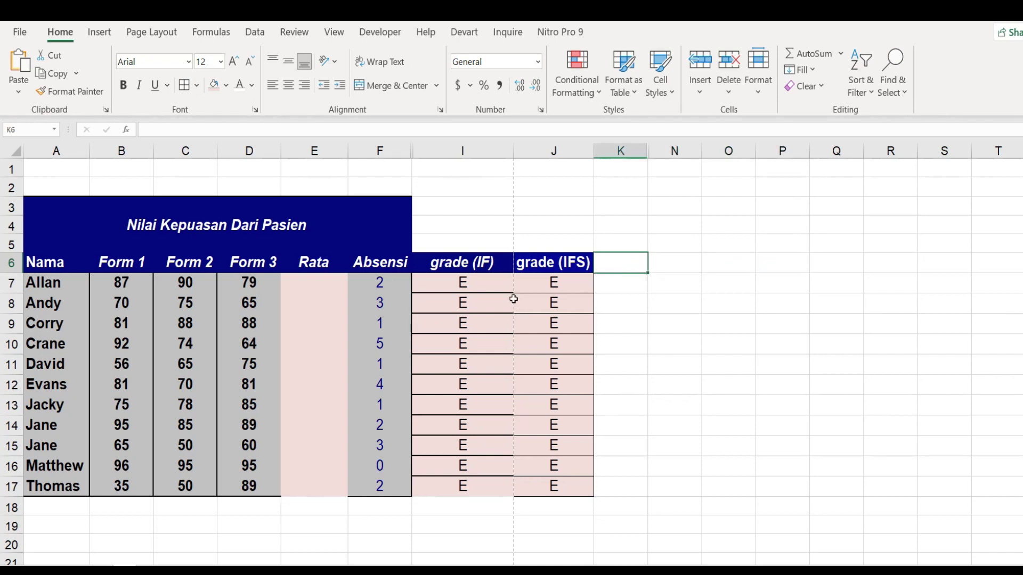
left_click(466, 282)
left_click(639, 296)
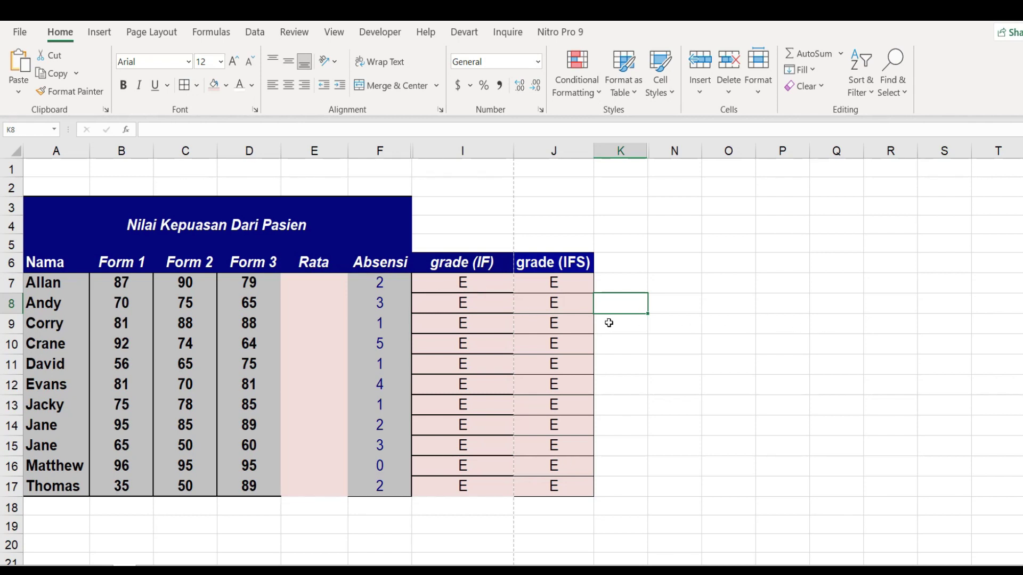
Review the title of the Nilai Kepuasan Dari Pasien table and its scores under Form 1, Form 2 and Form 3
left_click(326, 296)
left_click(368, 206)
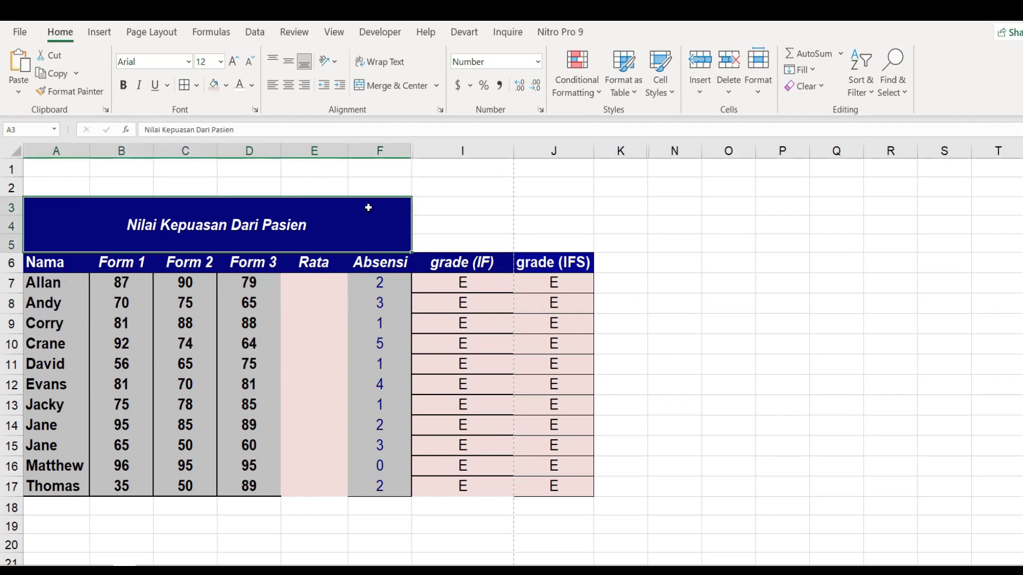
left_click(532, 229)
left_click(156, 228)
left_click(112, 183)
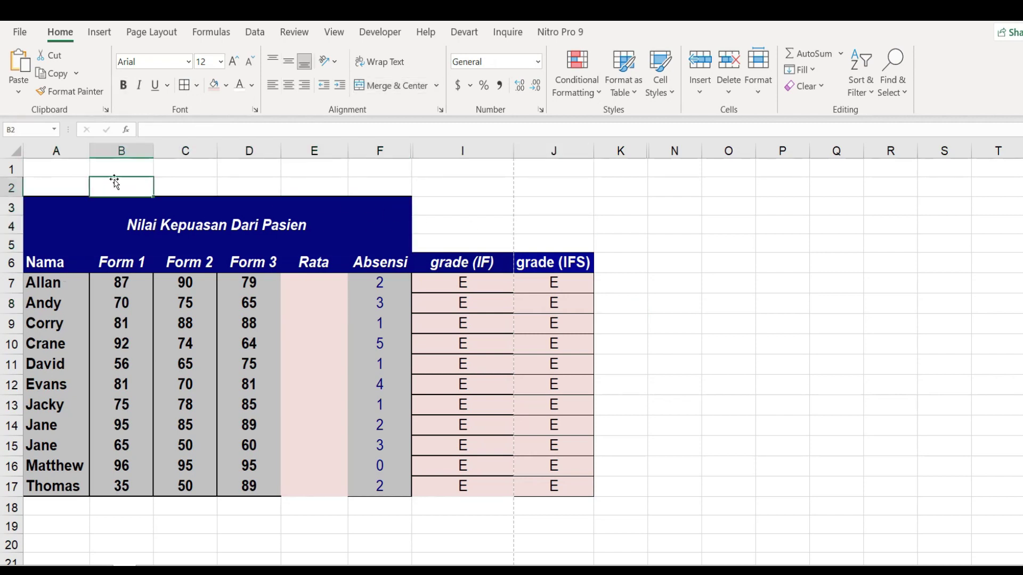
key("Left")
left_click(140, 220)
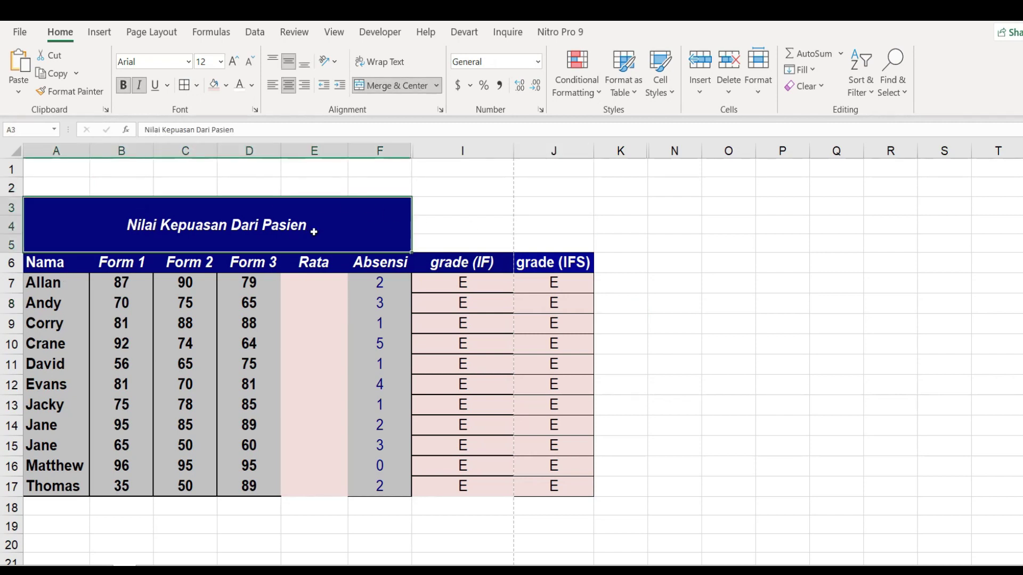
left_click(544, 241)
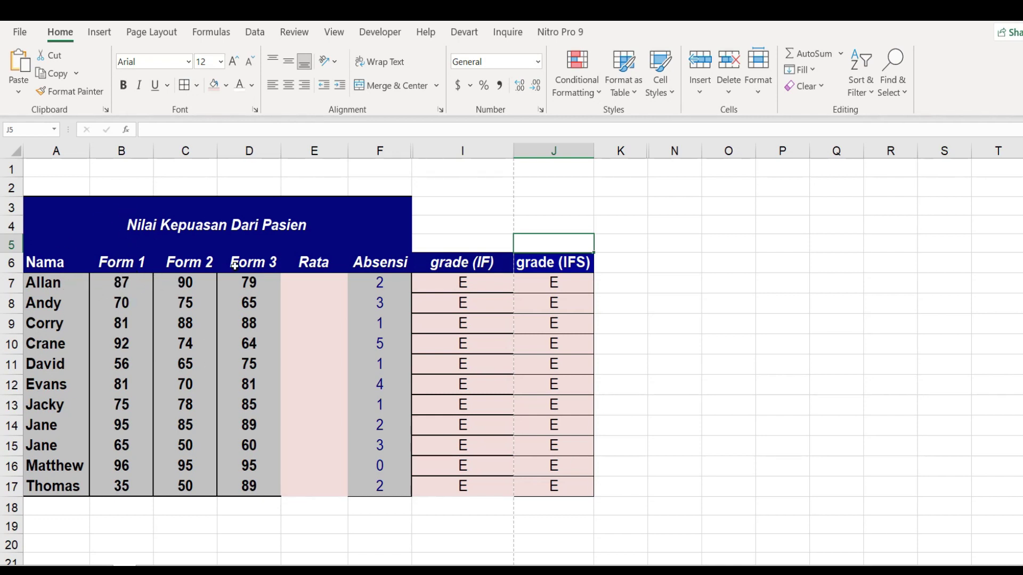
left_click(110, 283)
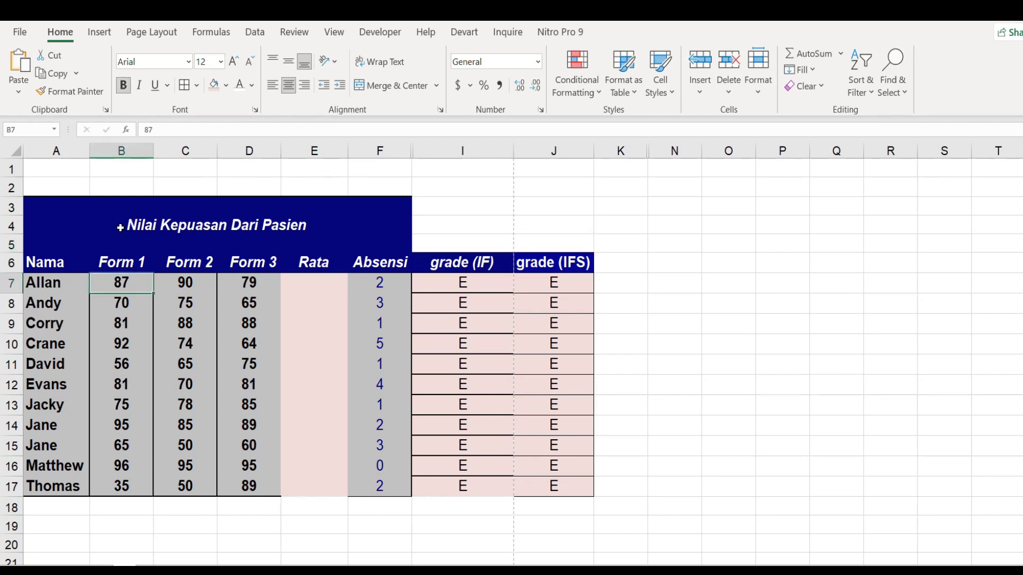
left_click(128, 301)
left_click(131, 288)
left_click(125, 305)
left_click(121, 324)
left_click(129, 306)
left_click(131, 288)
left_click(229, 287)
left_click(204, 283)
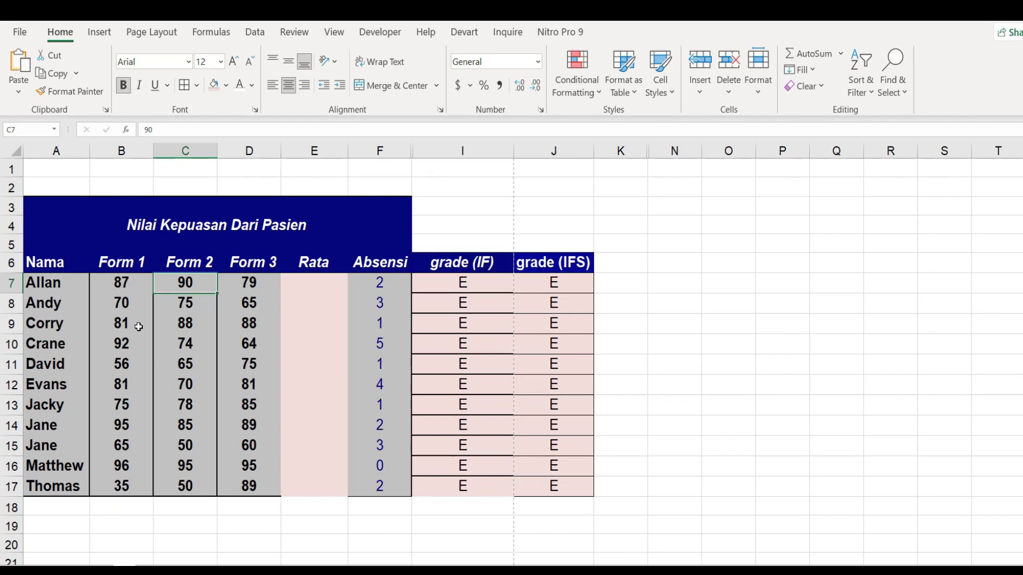
left_click(114, 283)
left_click(183, 284)
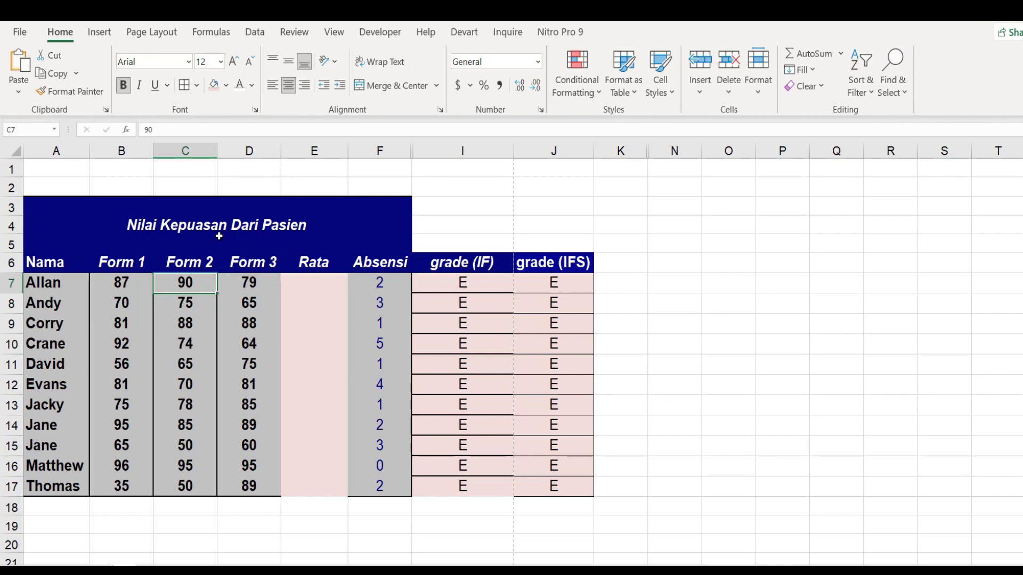
left_click(64, 282)
left_click(121, 264)
left_click(177, 260)
left_click(253, 262)
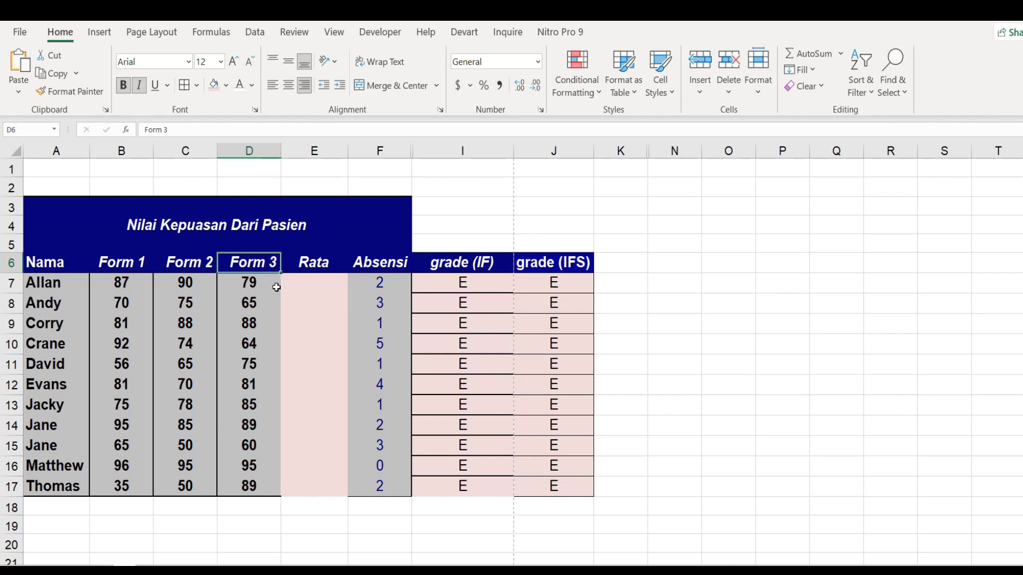
Calculate each row's average form score in the Rata column with =AVERAGE(B7:D7) in E7, filled down to E17
left_click(302, 283)
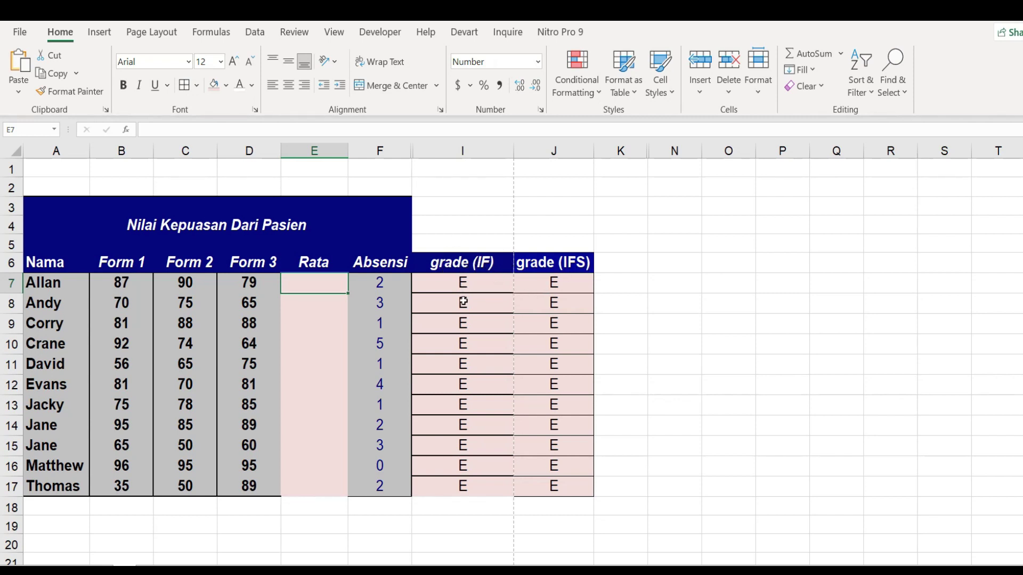
left_click(327, 299)
left_click(323, 277)
type("=av")
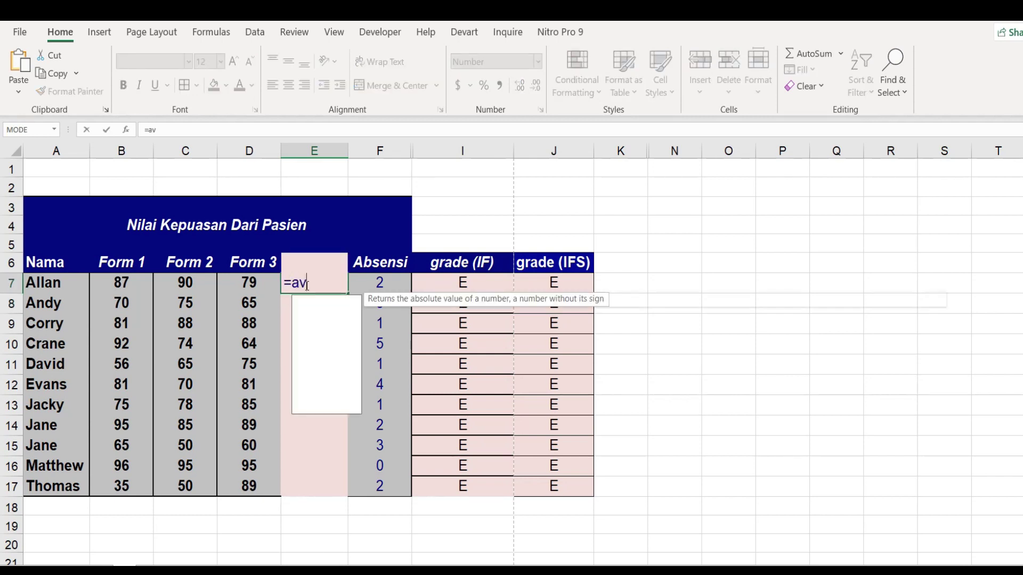
type("erage")
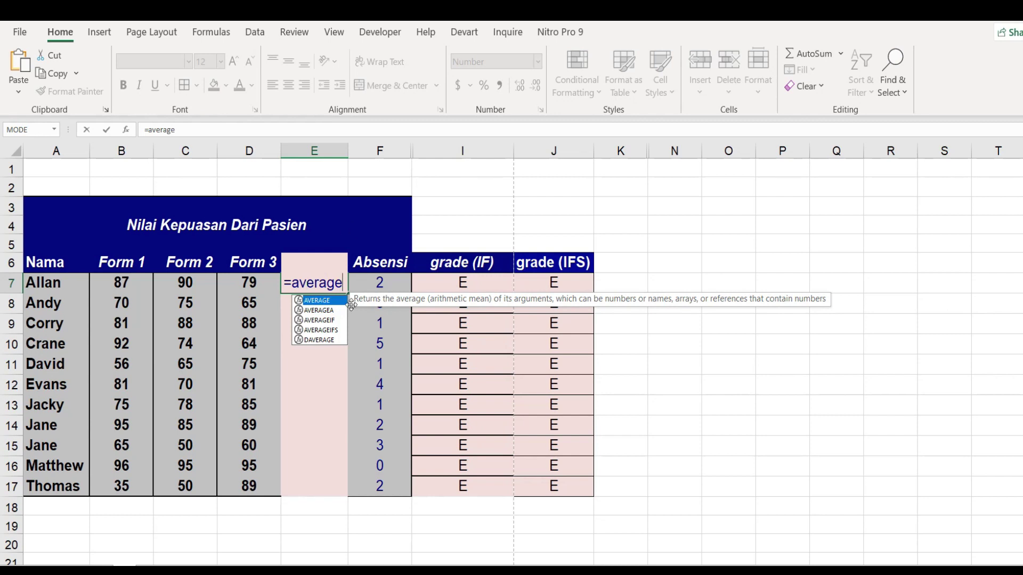
key("Tab")
left_click_drag(124, 282, 258, 279)
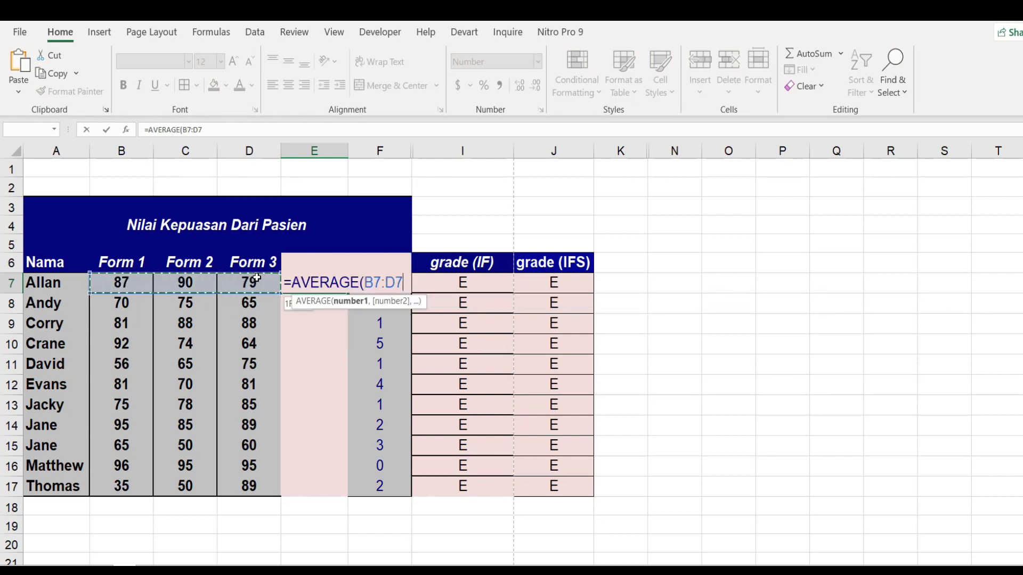
type(")")
key("Return")
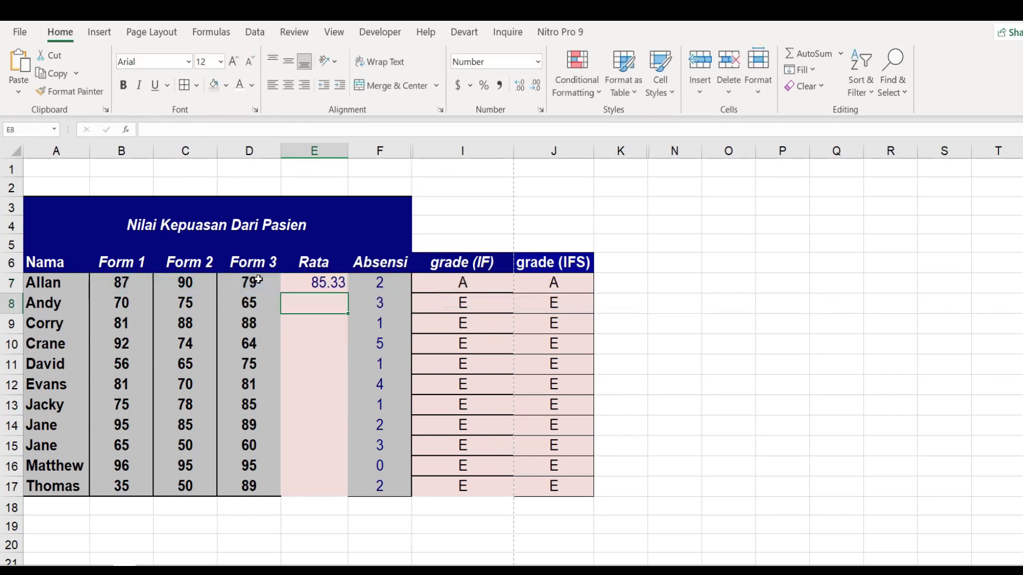
left_click(326, 283)
double_click(349, 292)
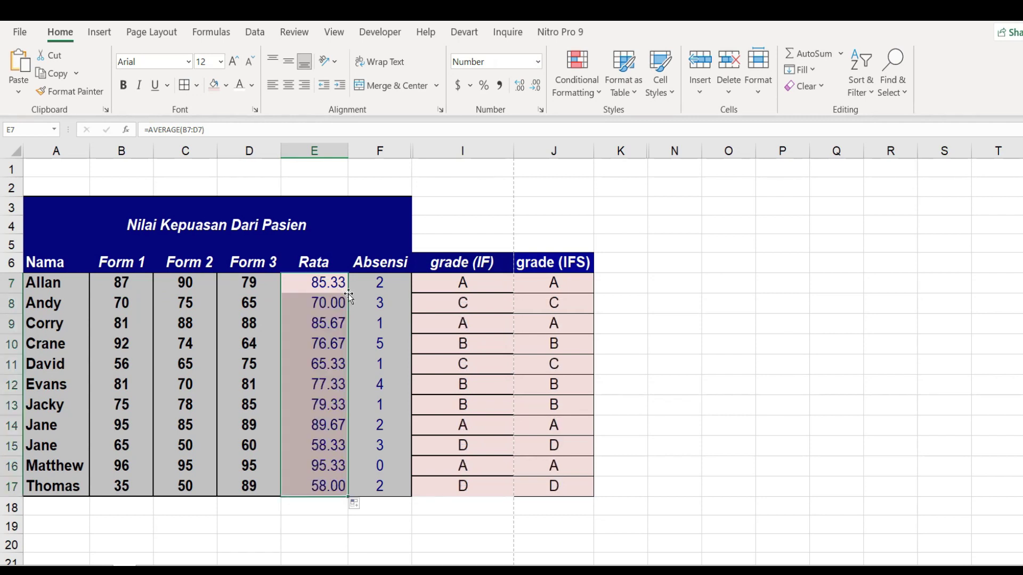
Examine the nested IF formula in I7 and the sequence of threshold tests it applies to the average in E7
left_click(623, 291)
left_click(463, 286)
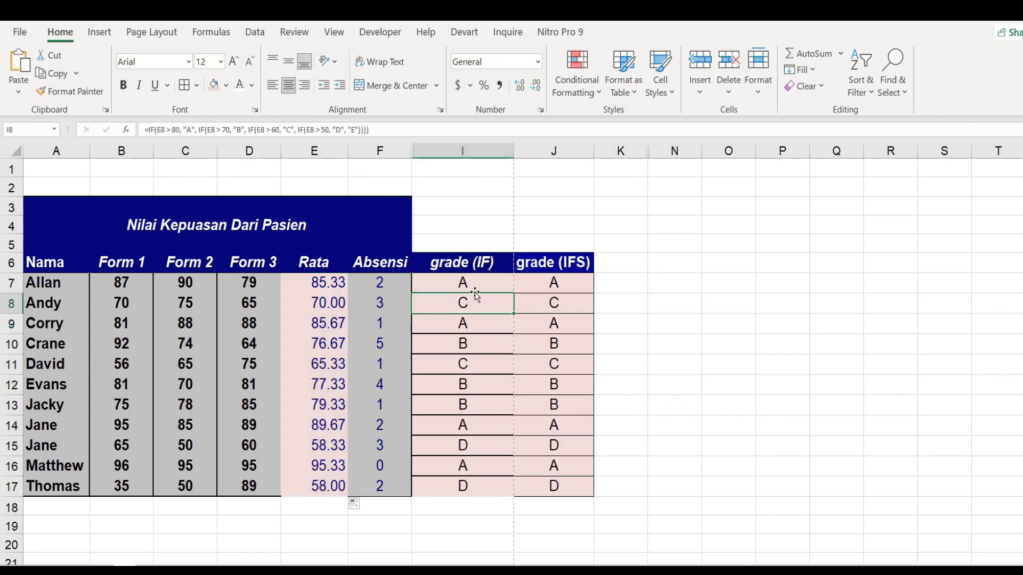
left_click(576, 291)
left_click(442, 291)
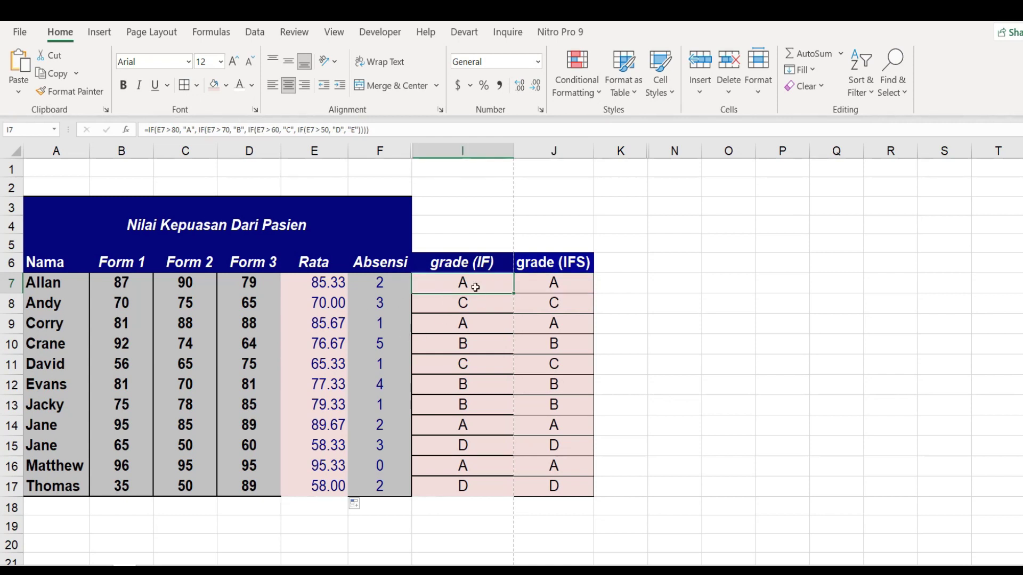
key("F2")
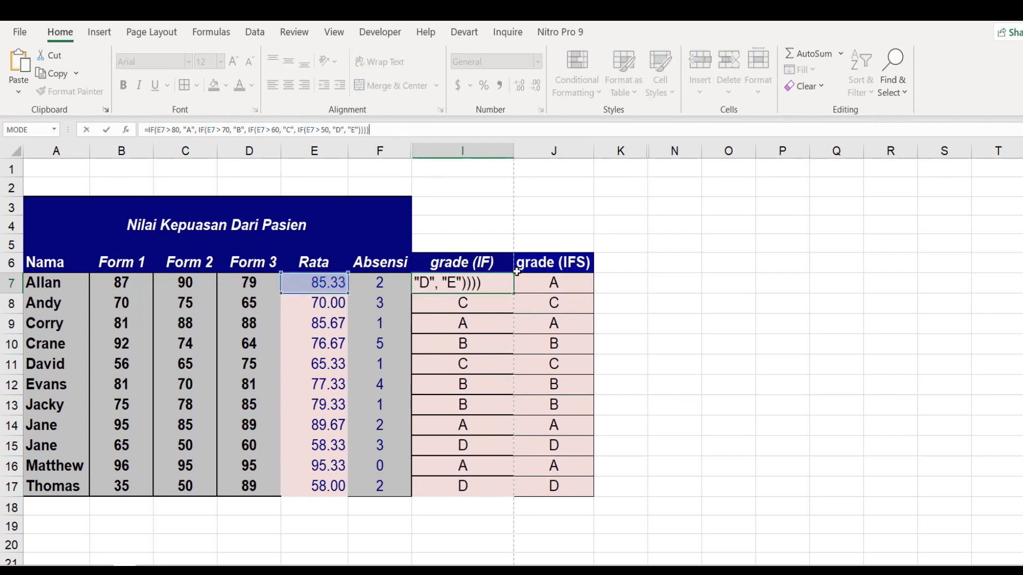
left_click(181, 131)
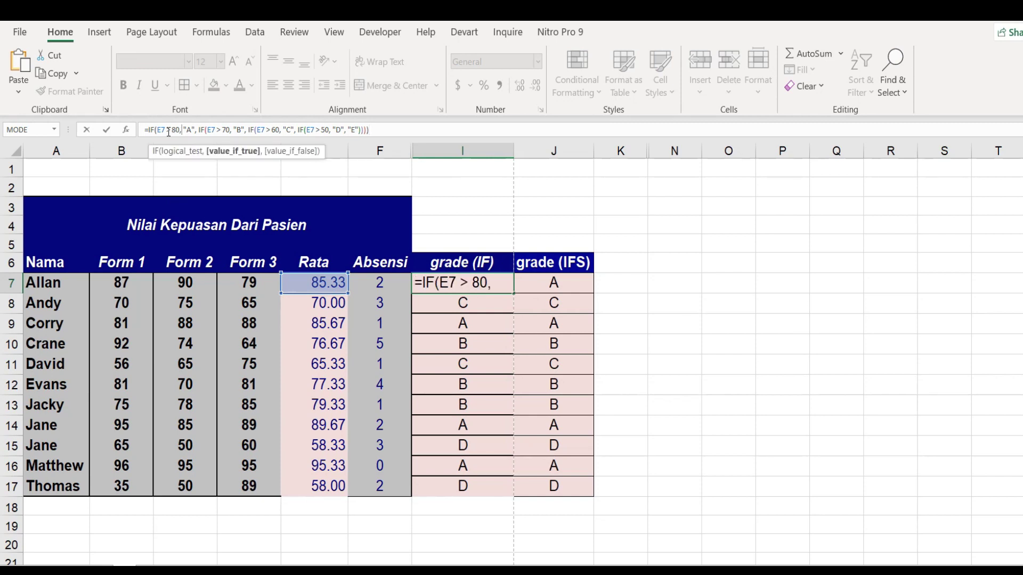
left_click(164, 130)
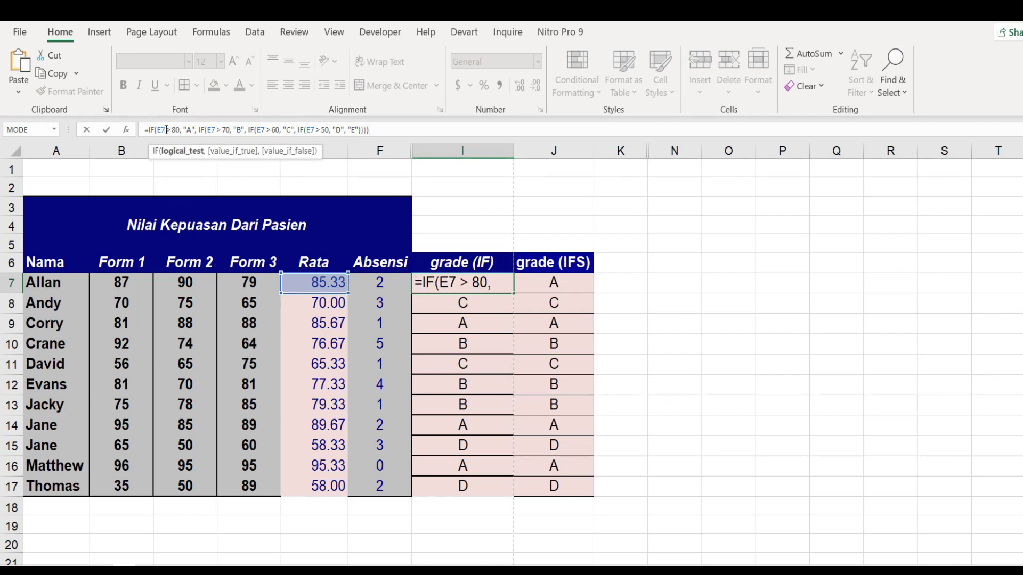
left_click(208, 131)
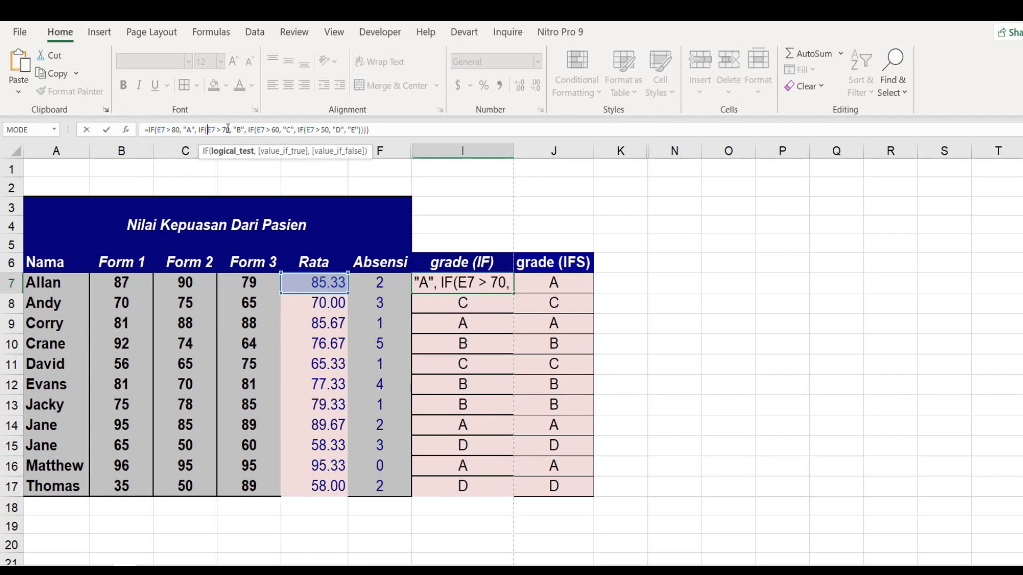
left_click(260, 130)
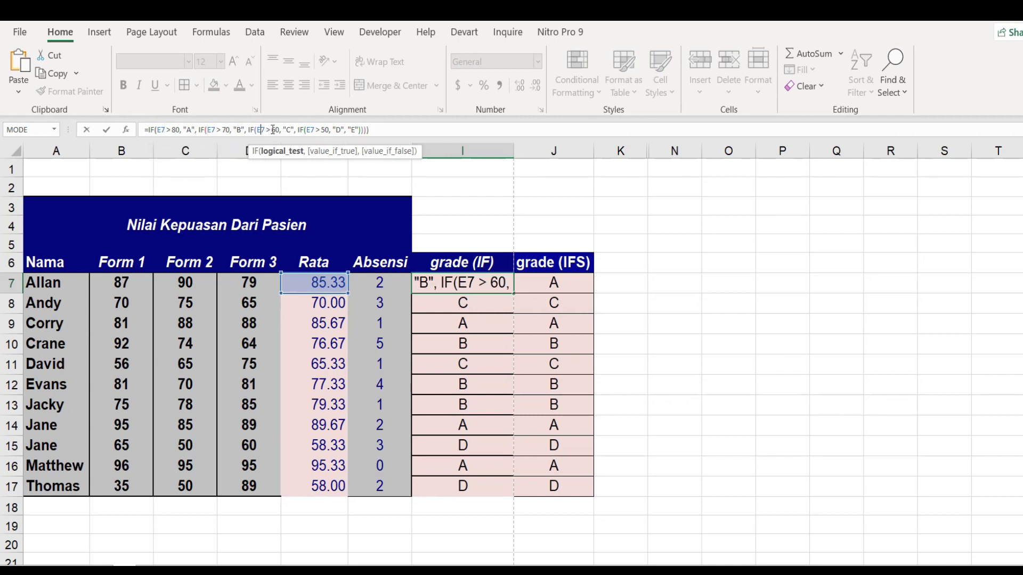
left_click(371, 131)
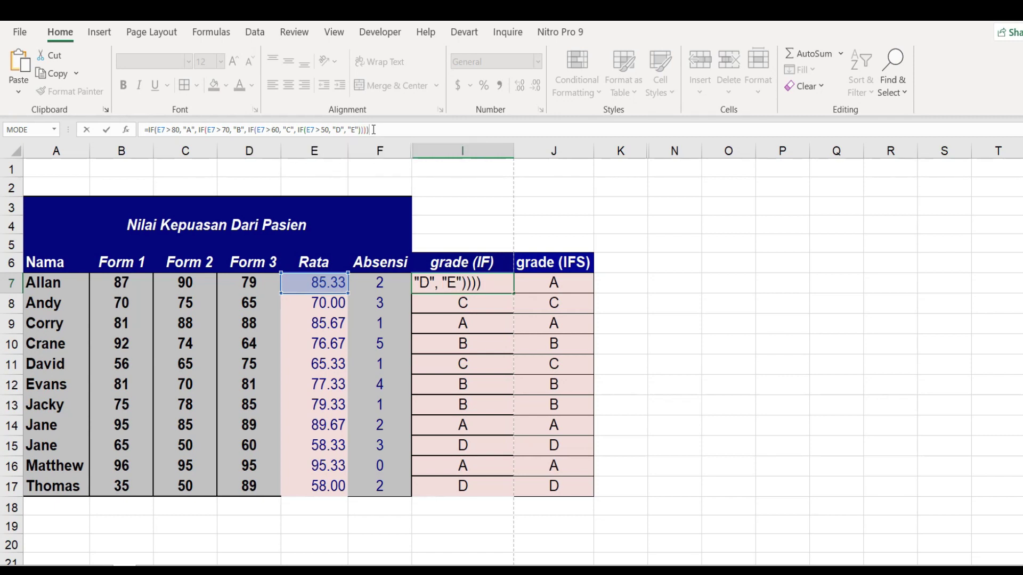
left_click(355, 129)
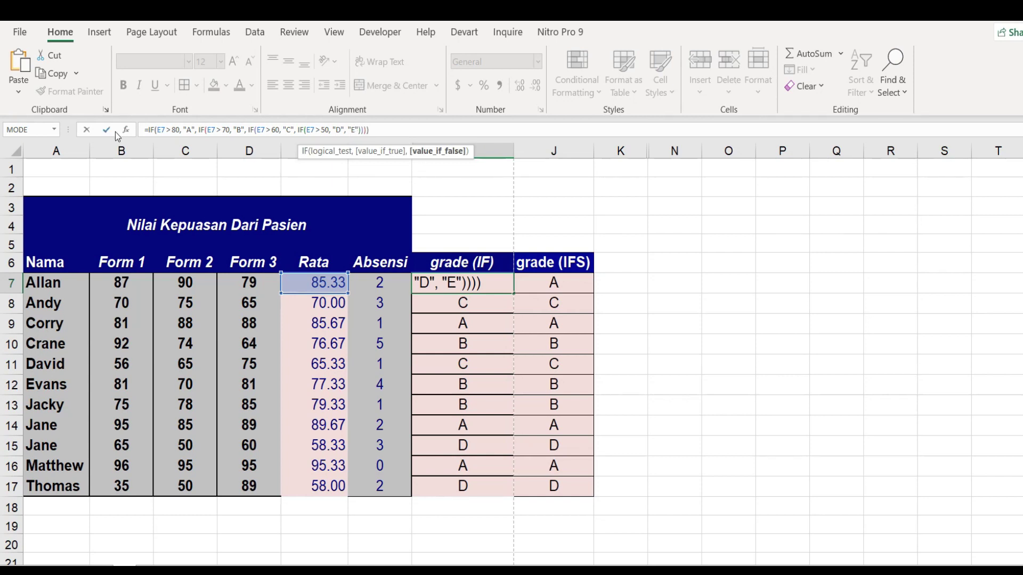
Examine the first test in I7's formula, its true result, and the second IF nested as its false result
left_click(163, 130)
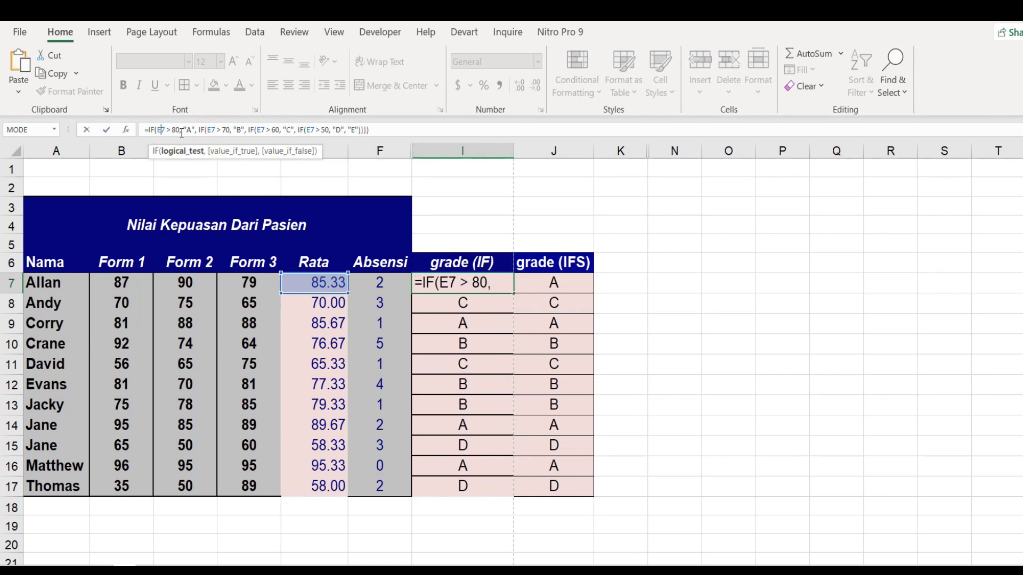
left_click(193, 130)
double_click(192, 130)
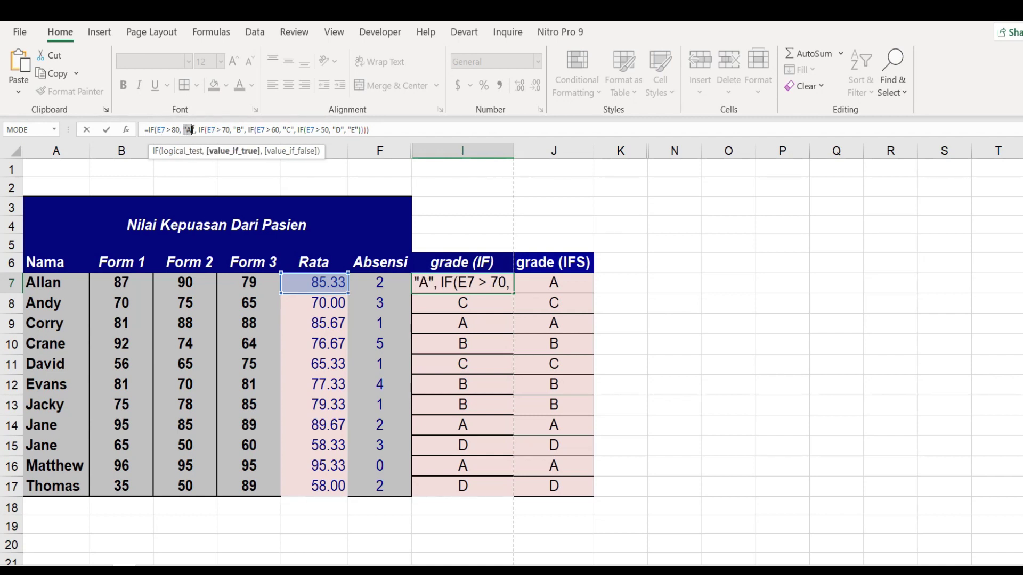
left_click(200, 130)
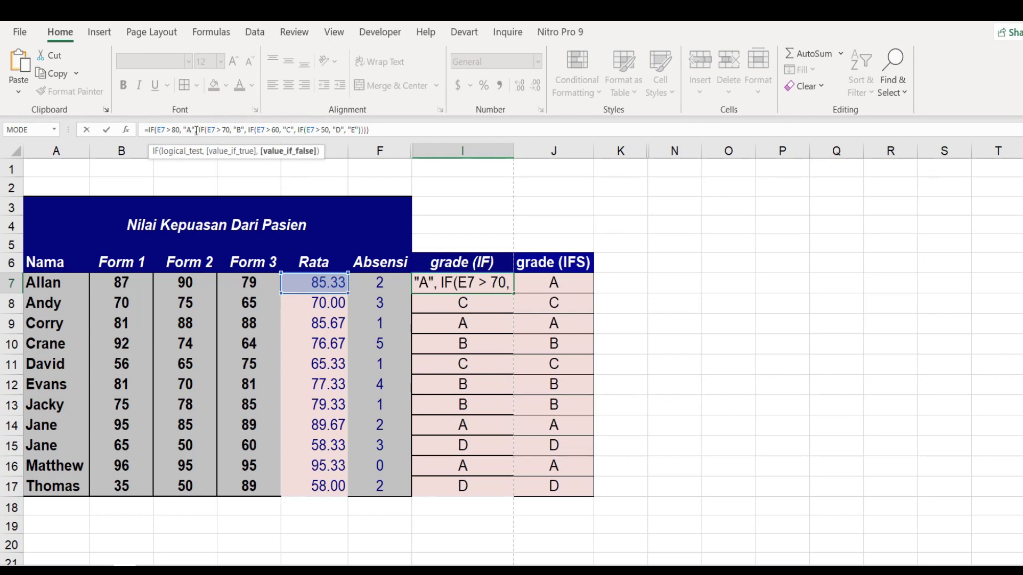
left_click_drag(201, 130, 236, 128)
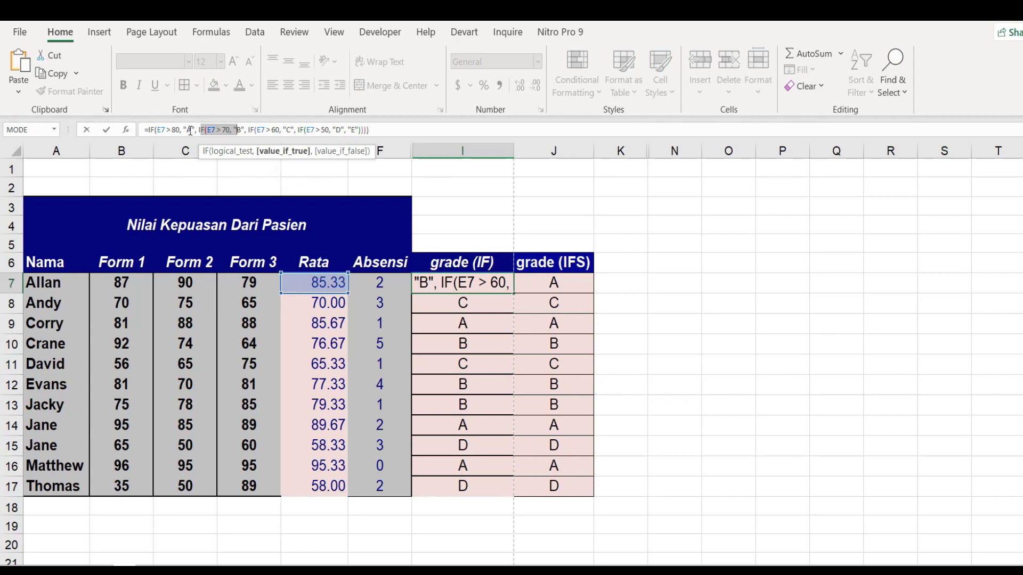
left_click_drag(202, 124, 198, 130)
left_click(232, 128)
left_click(215, 129)
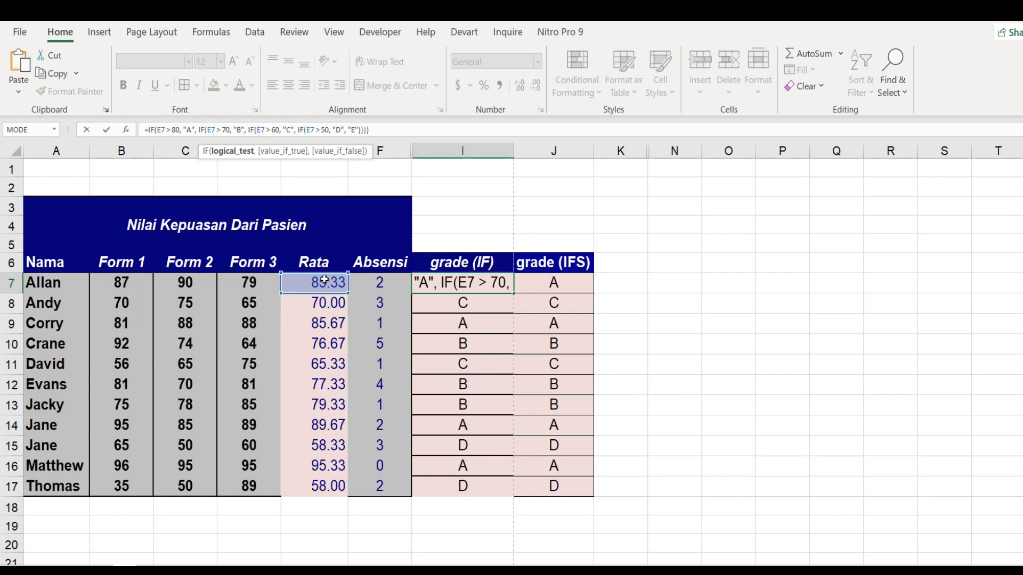
Examine the innermost IF in I7's formula, its true and false results, and the closing parentheses of the whole expression
left_click(332, 130)
left_click(352, 129)
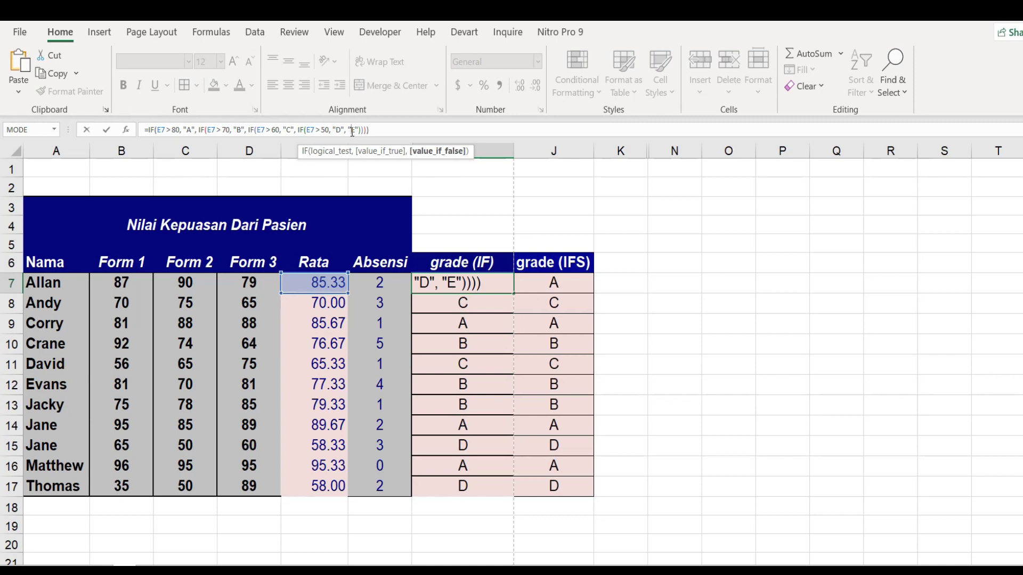
mouse_move(320, 129)
left_mouse_down()
mouse_move(330, 129)
mouse_move(318, 129)
left_mouse_up()
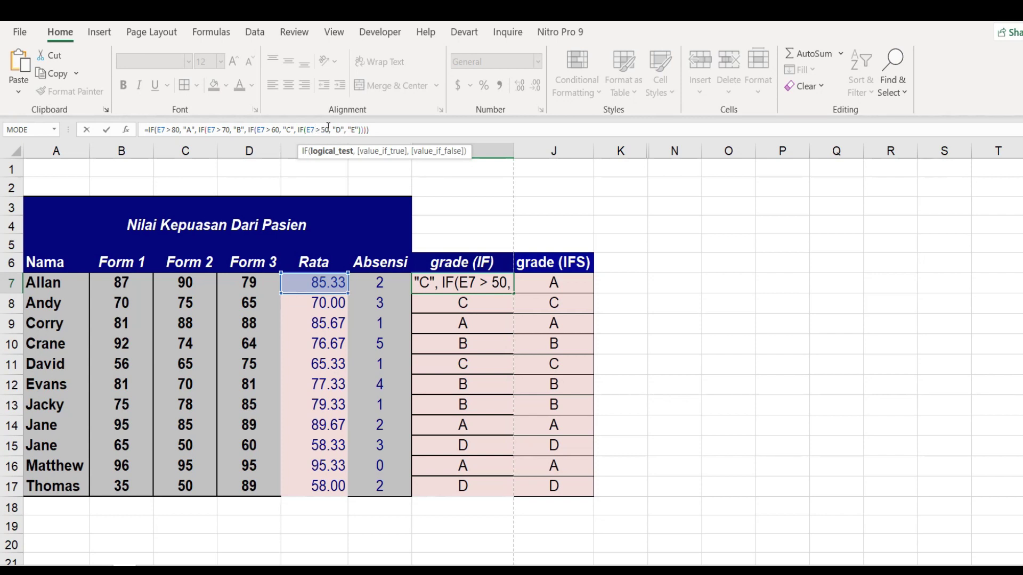
left_click(356, 130)
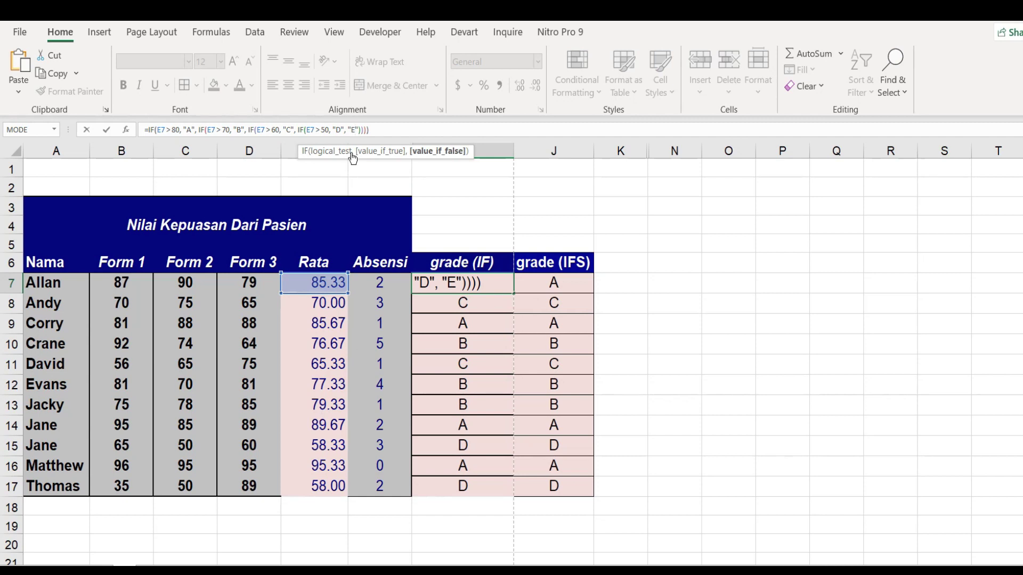
left_click(370, 129)
left_click_drag(374, 129, 354, 126)
left_click_drag(149, 130, 381, 118)
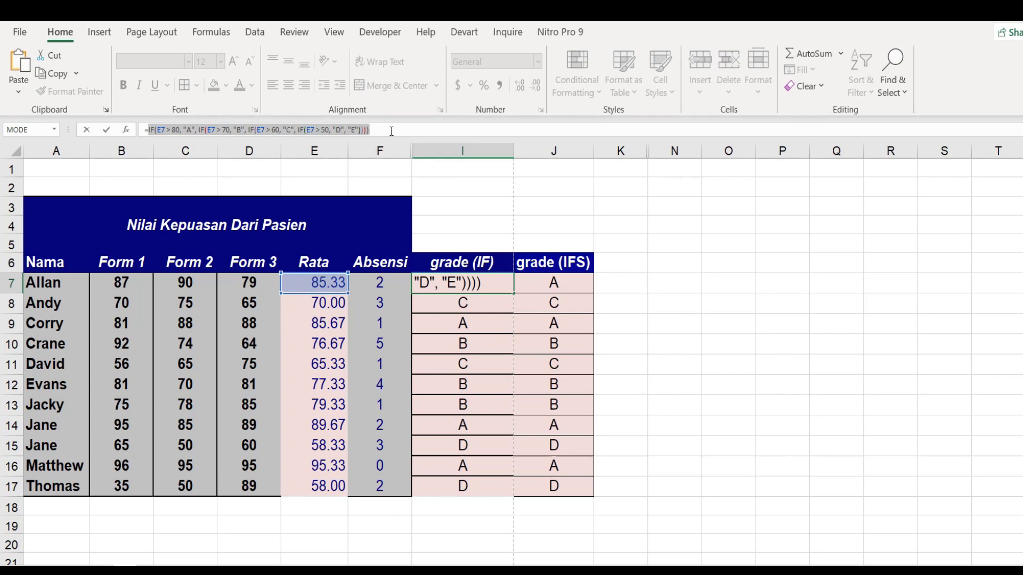
left_click(392, 129)
key("Return")
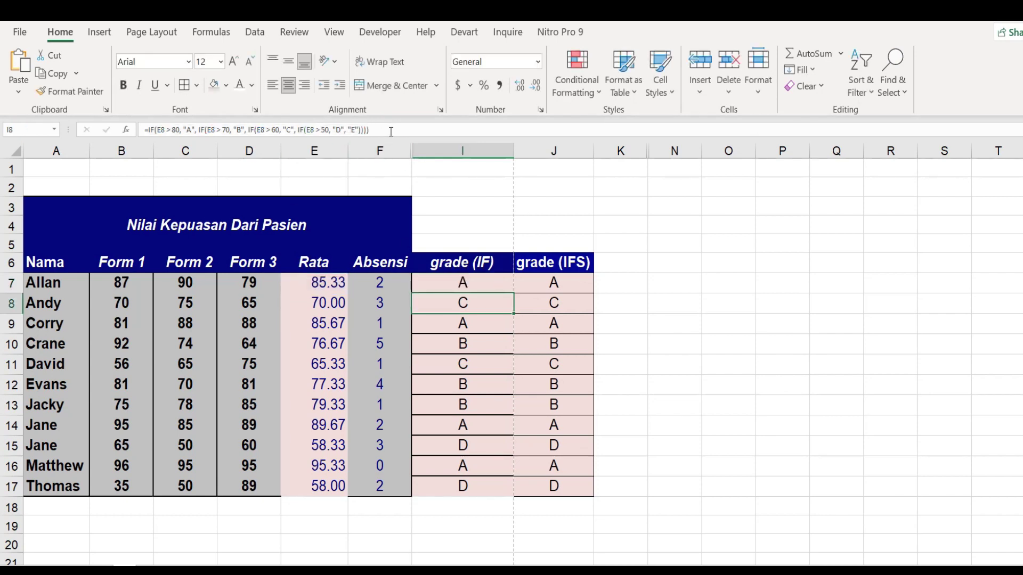
Check the nested IF formula in I8 against the row's average in E8
left_click(335, 303)
left_click(477, 303)
double_click(476, 303)
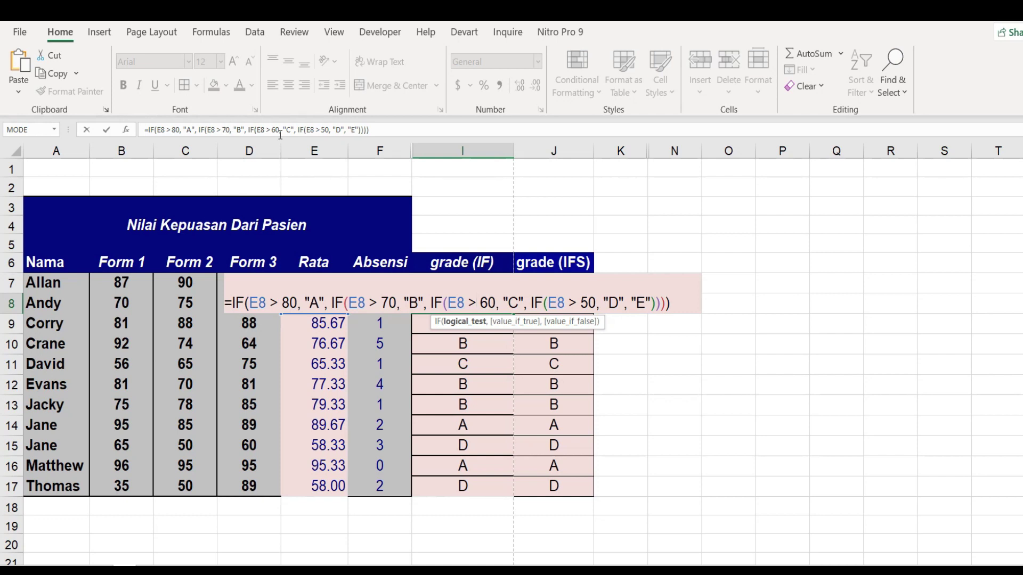
key("Return")
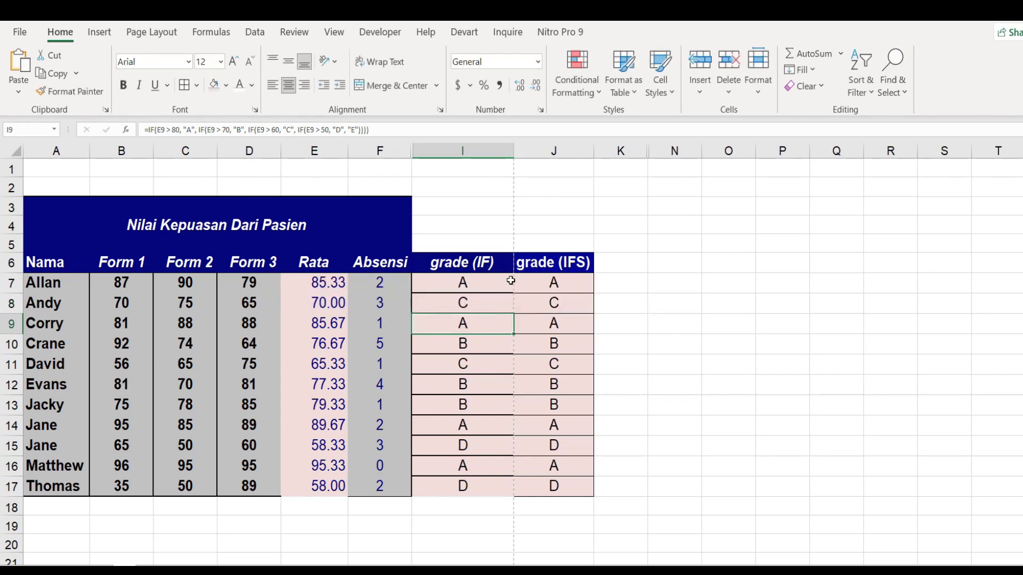
Examine the IFS formula in J7, going through each logical test with its paired grade and the final TRUE fallback
left_click(563, 280)
double_click(563, 279)
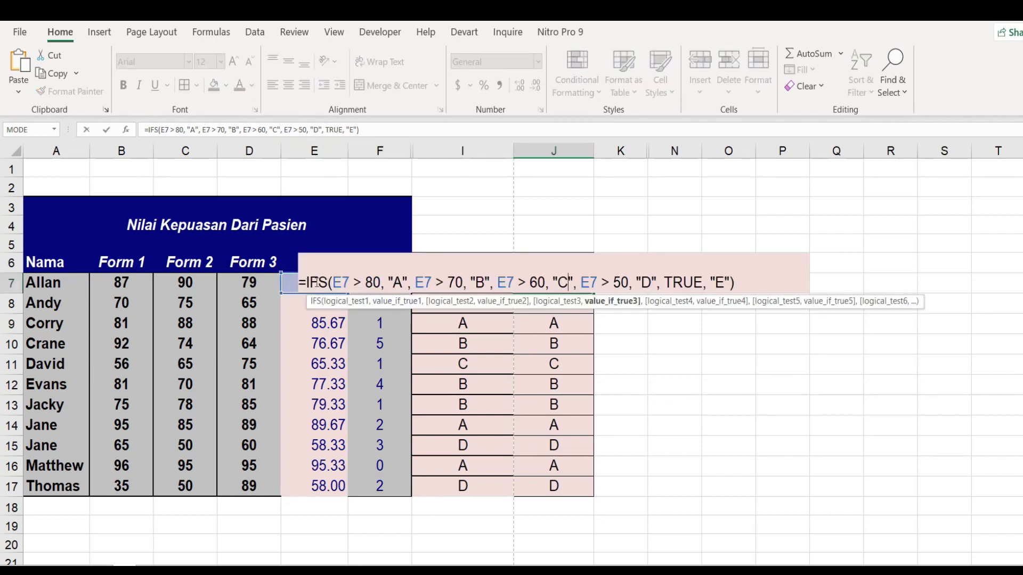
left_click(360, 283)
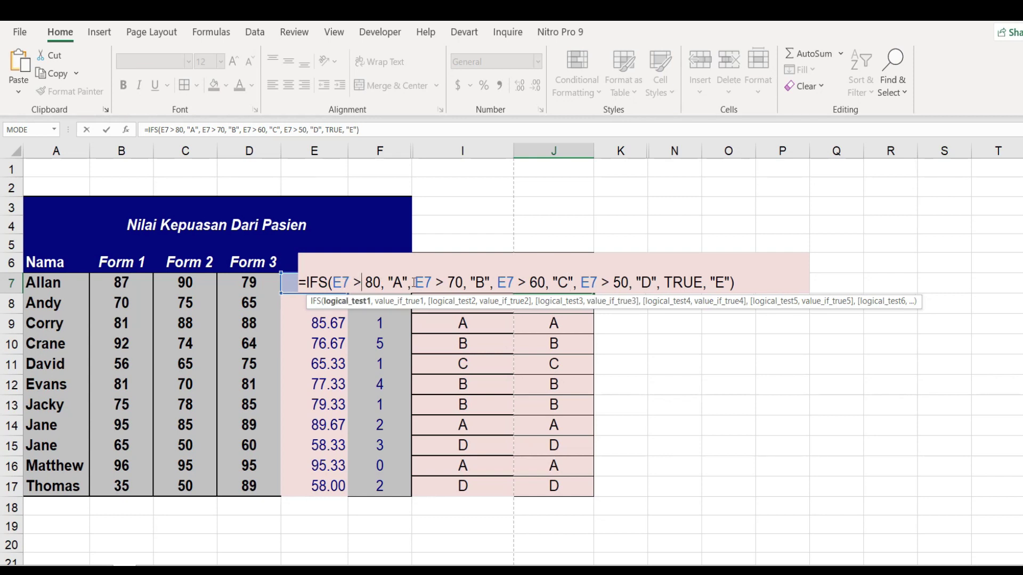
left_click(400, 282)
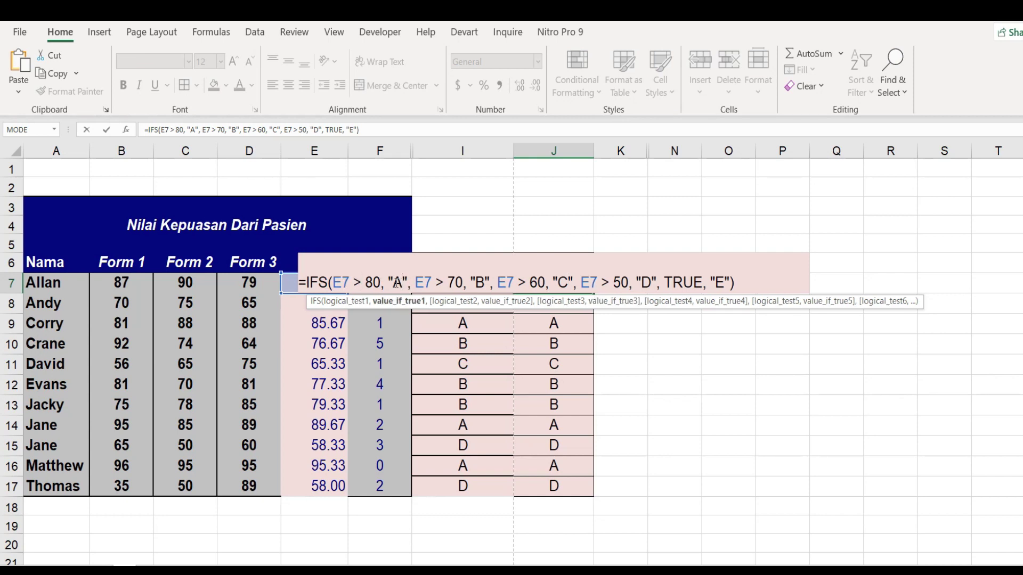
left_click(430, 283)
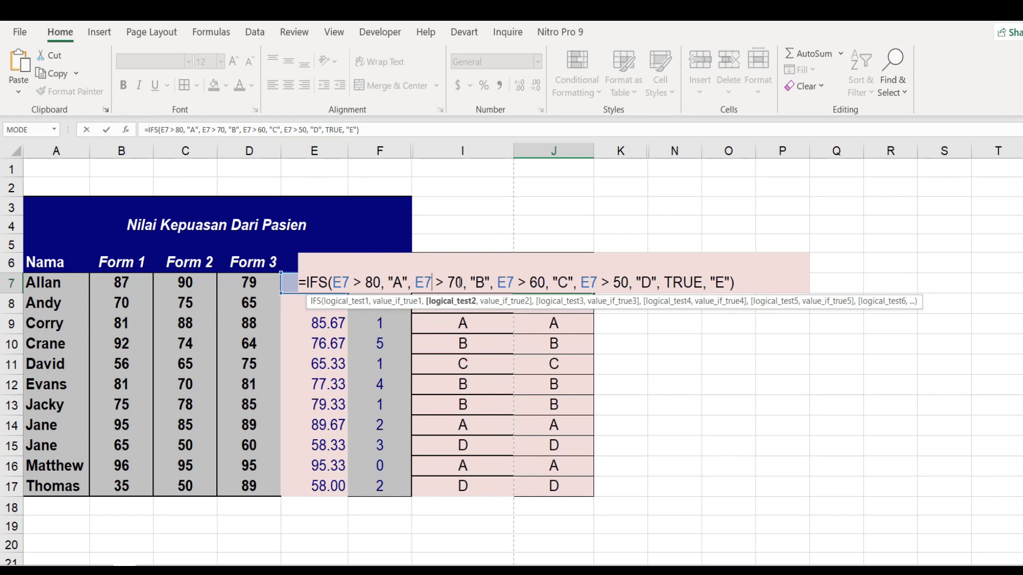
left_click(564, 282)
left_click(588, 282)
left_click(684, 282)
left_click(642, 283)
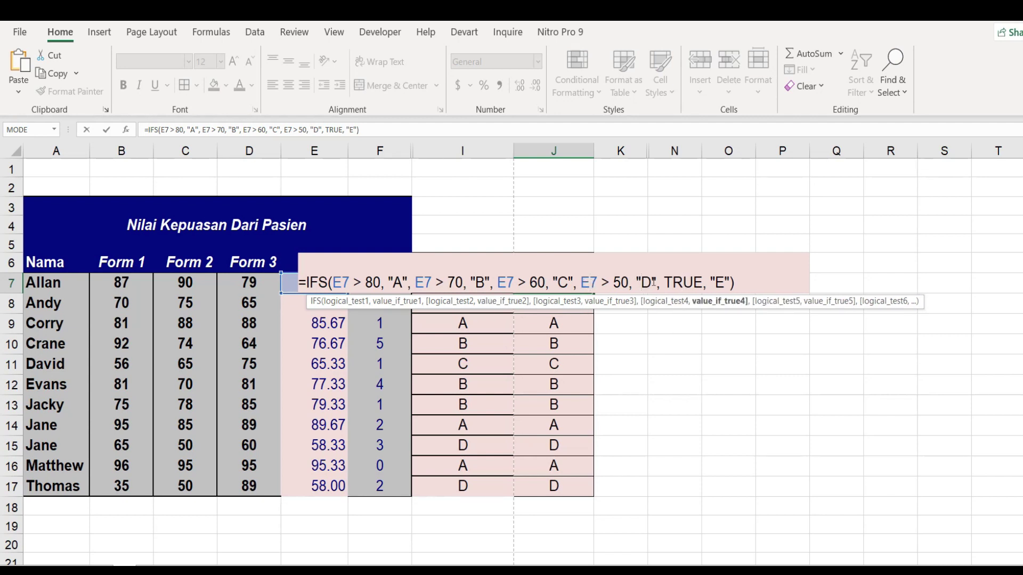
left_click(683, 281)
left_click(717, 282)
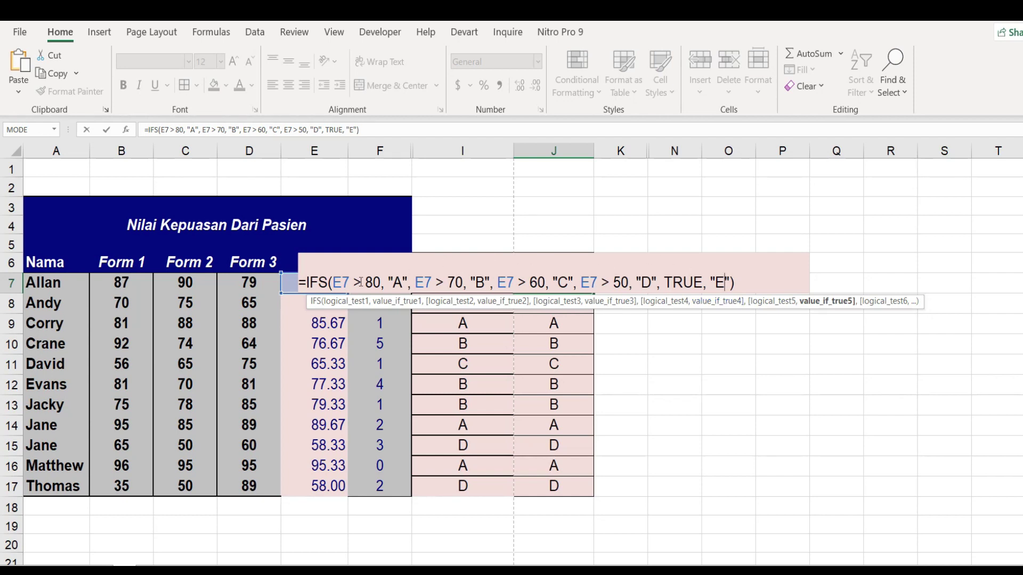
key("Return")
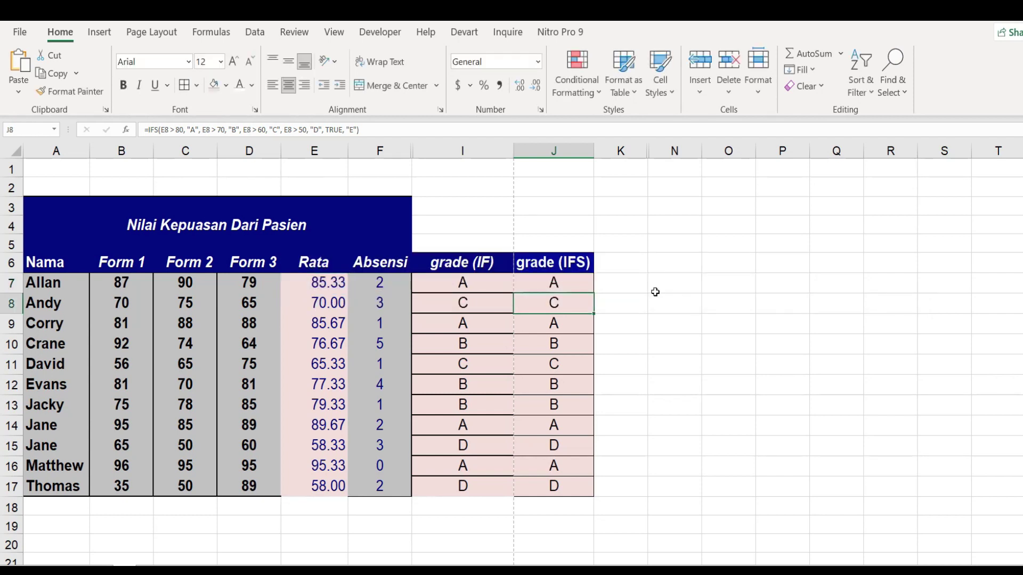
Review the first condition and its grade in the nested IF formula in I7 again
double_click(490, 290)
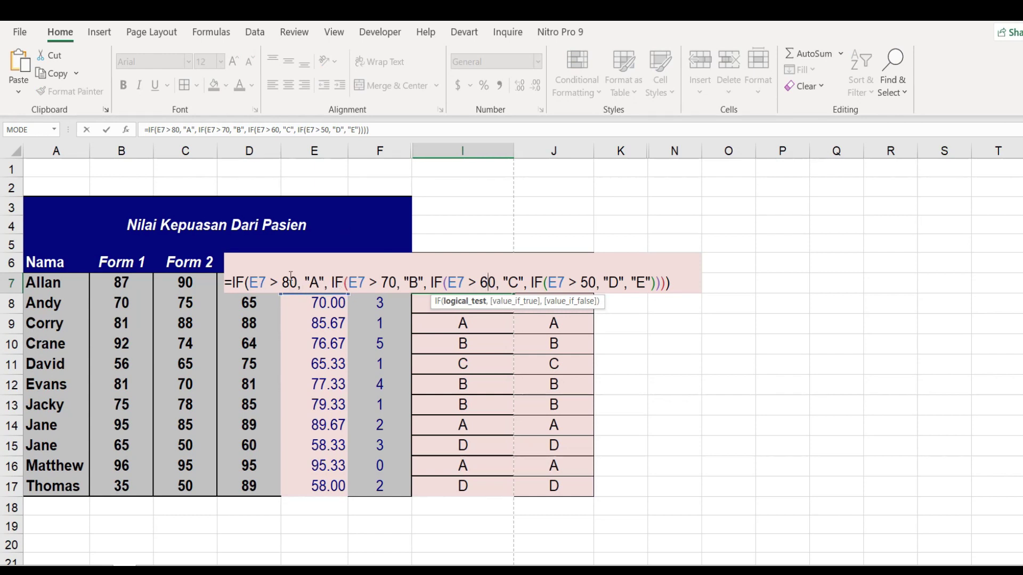
left_click_drag(324, 281, 248, 274)
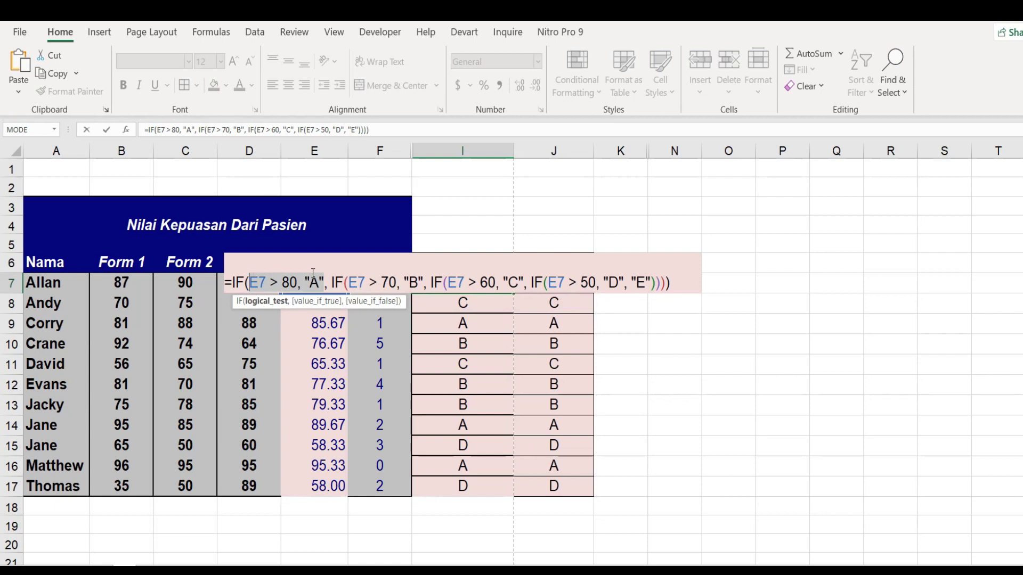
key("Escape")
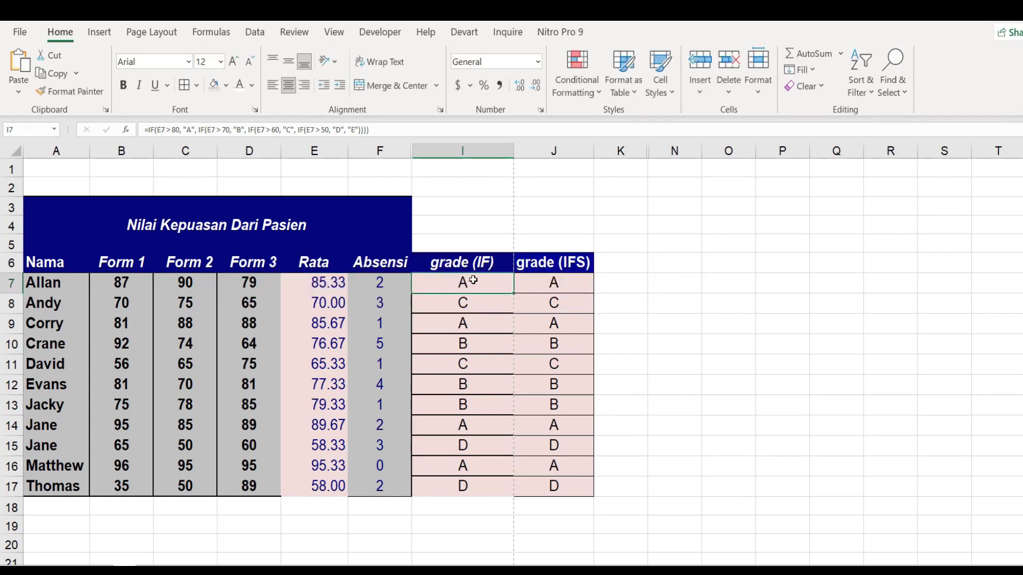
Start a grade key beside the table by entering A in O6 and its threshold >80 in P6
left_click(673, 285)
left_click(739, 284)
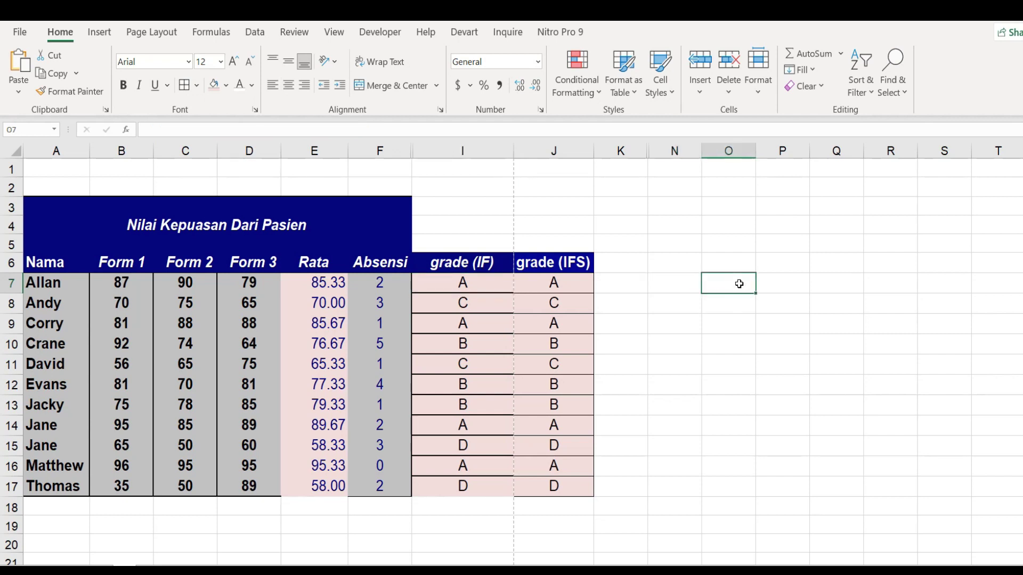
left_click(679, 285)
left_click(726, 265)
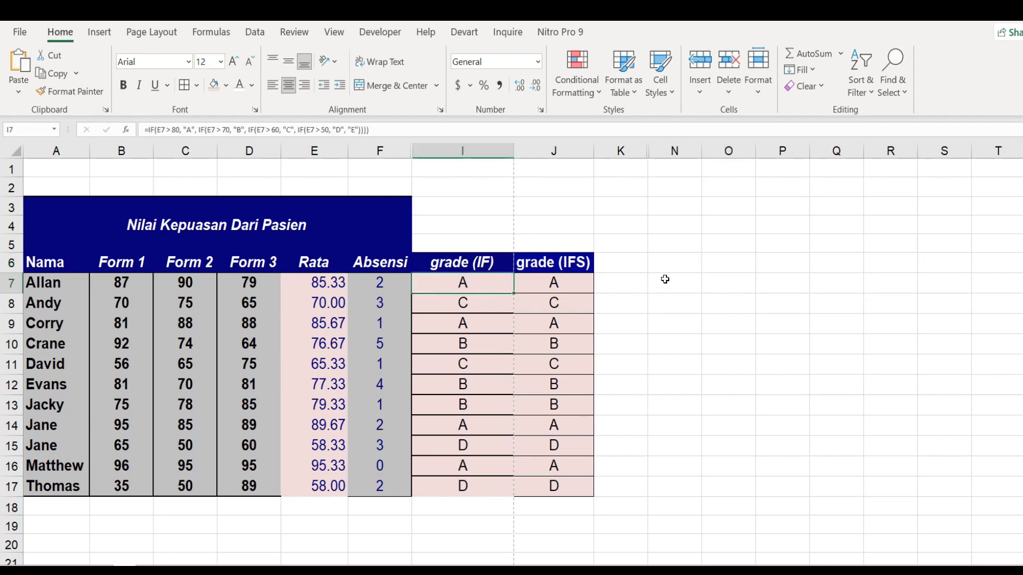
left_click(720, 281)
left_click(717, 265)
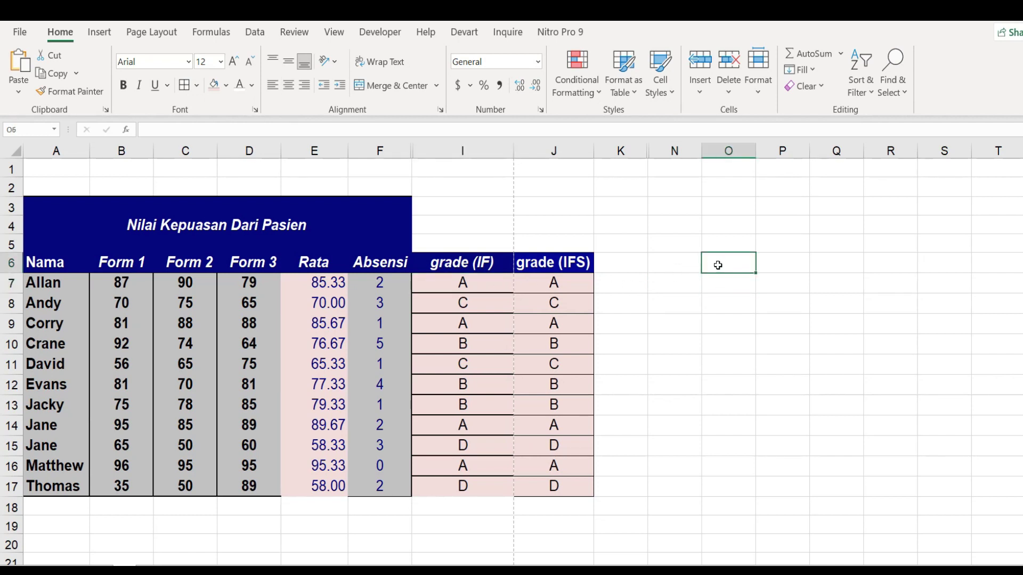
type("A")
key("Tab")
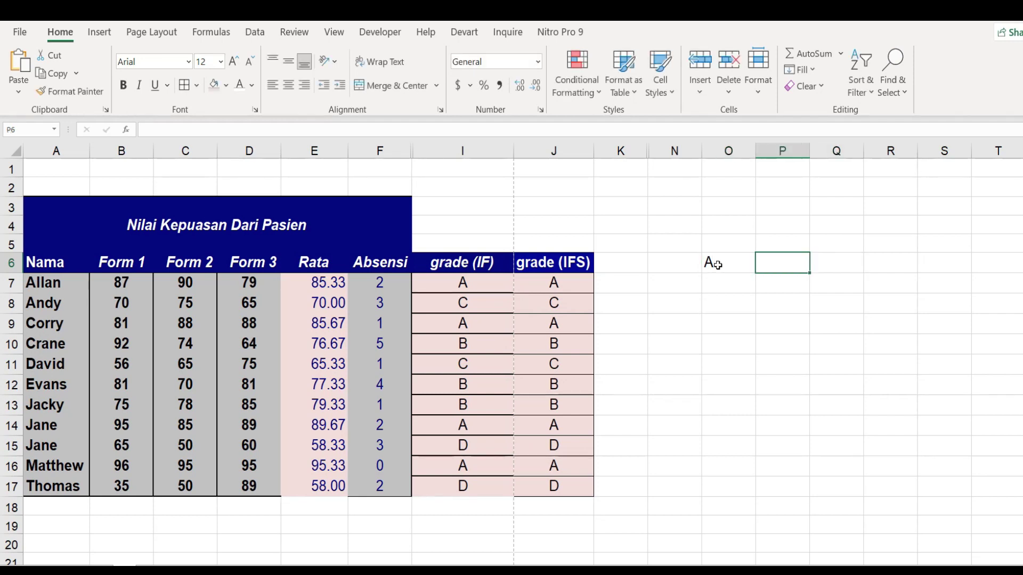
type(">")
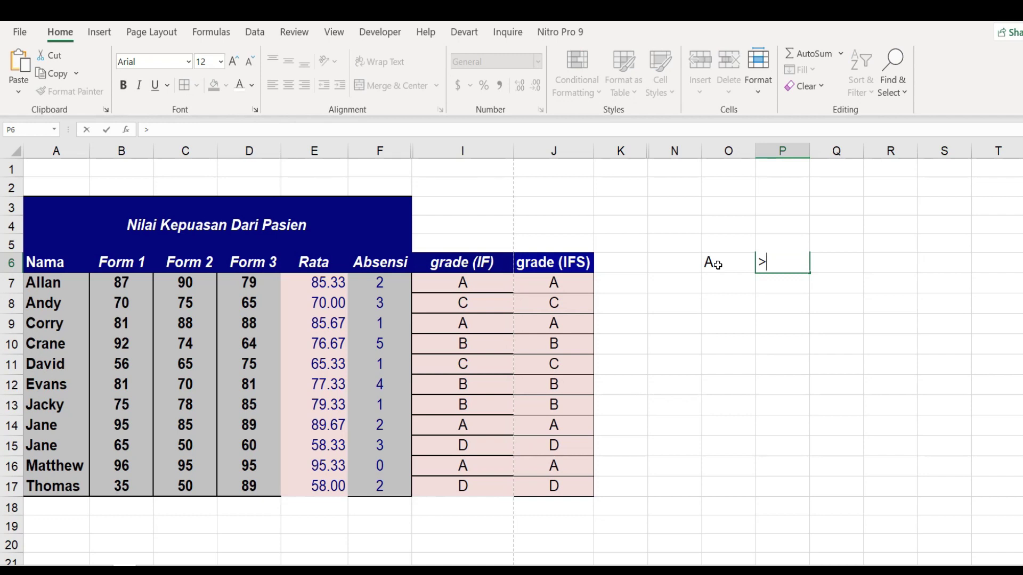
type("80")
key("Return")
Add the second grade to the key, entering B in O7 and >70 in P7
left_click(718, 285)
type("B")
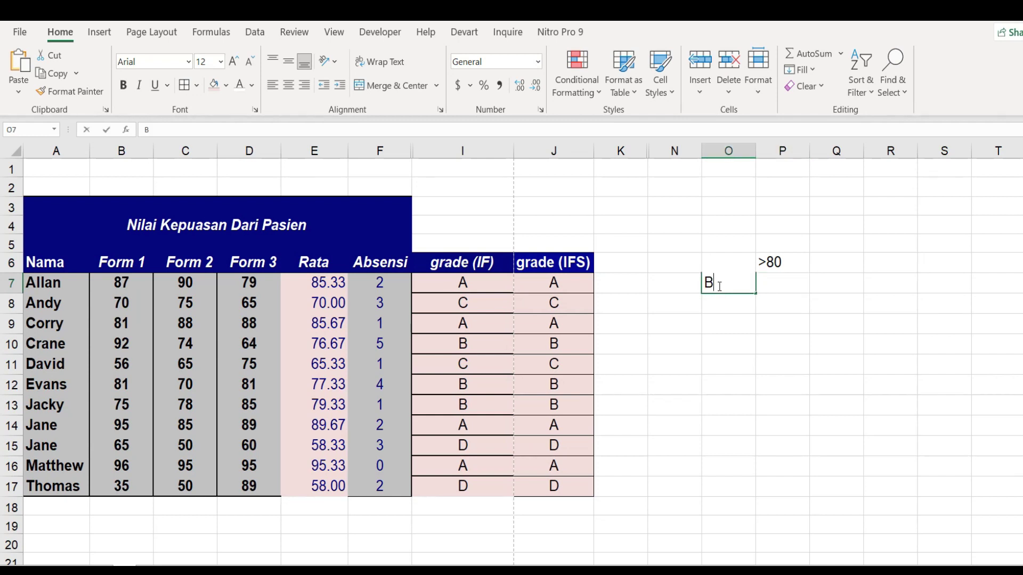
left_click(782, 286)
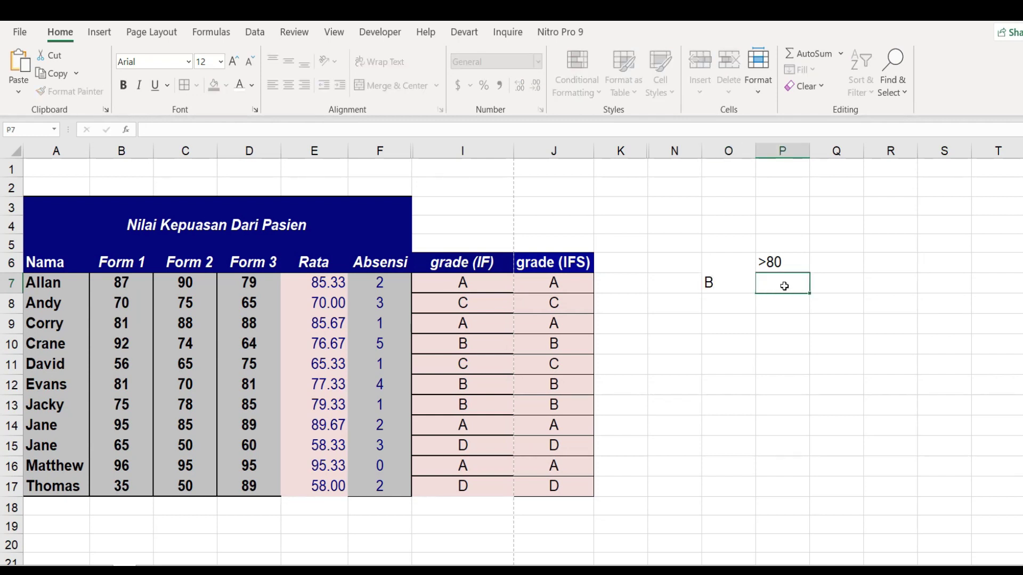
type(">70")
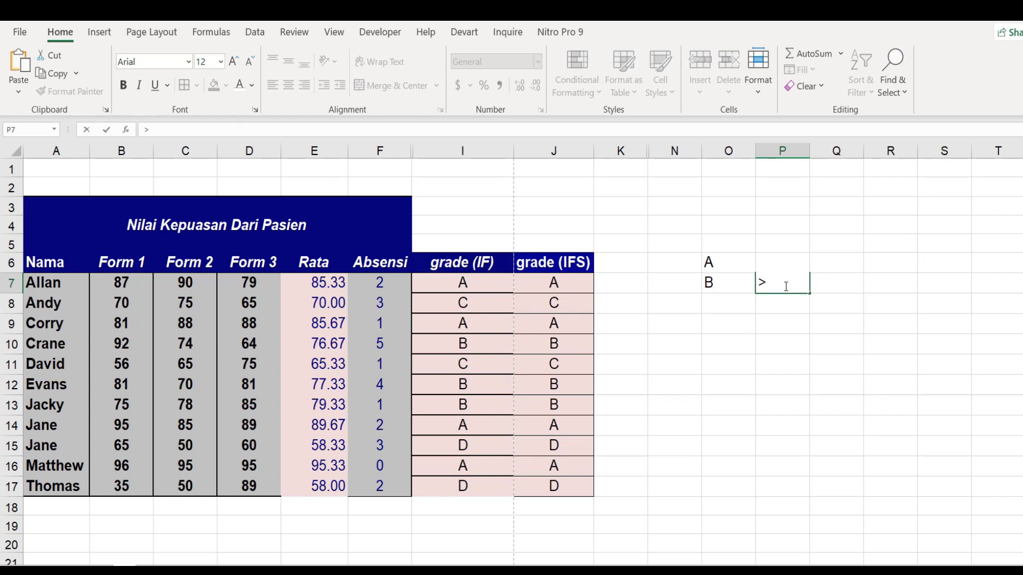
key("Return")
left_click_drag(703, 257, 783, 285)
left_click(767, 362)
left_click_drag(726, 263, 767, 365)
left_click(706, 268)
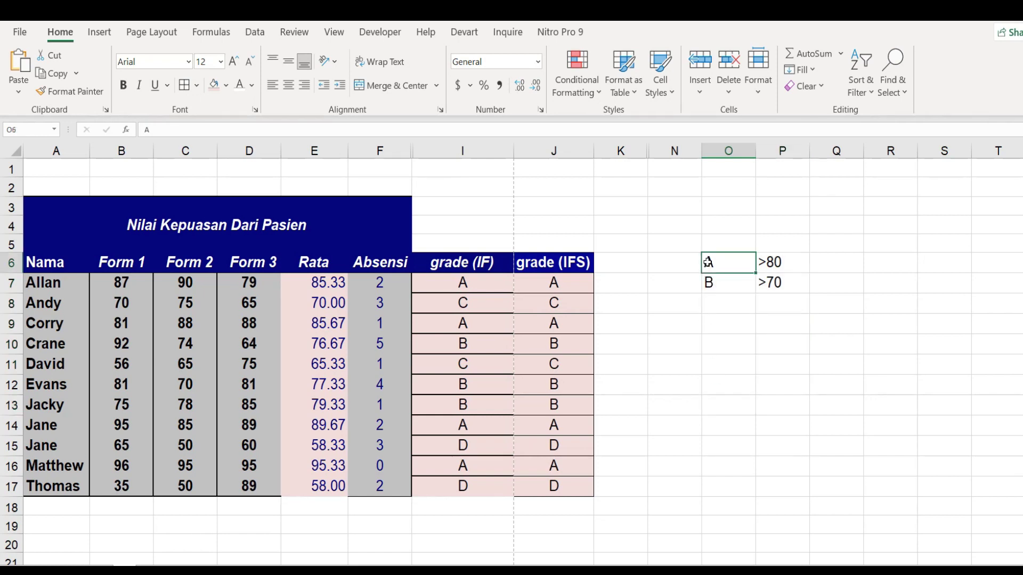
Replace the quoted "A" in I7's nested IF formula with a reference to O6
double_click(475, 283)
left_click(322, 281)
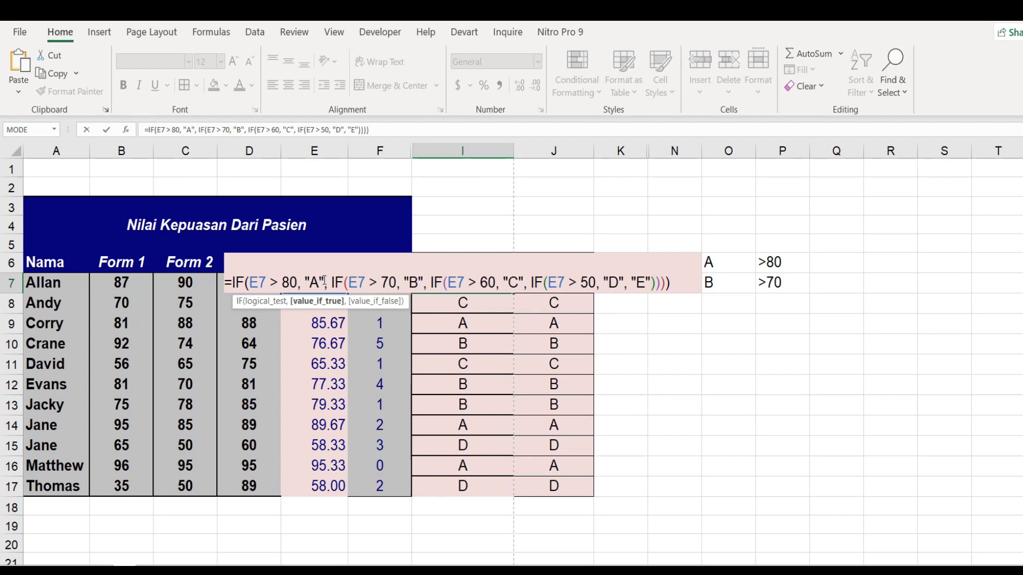
key("BackSpace")
key("BackSpace")
key("BackSpace")
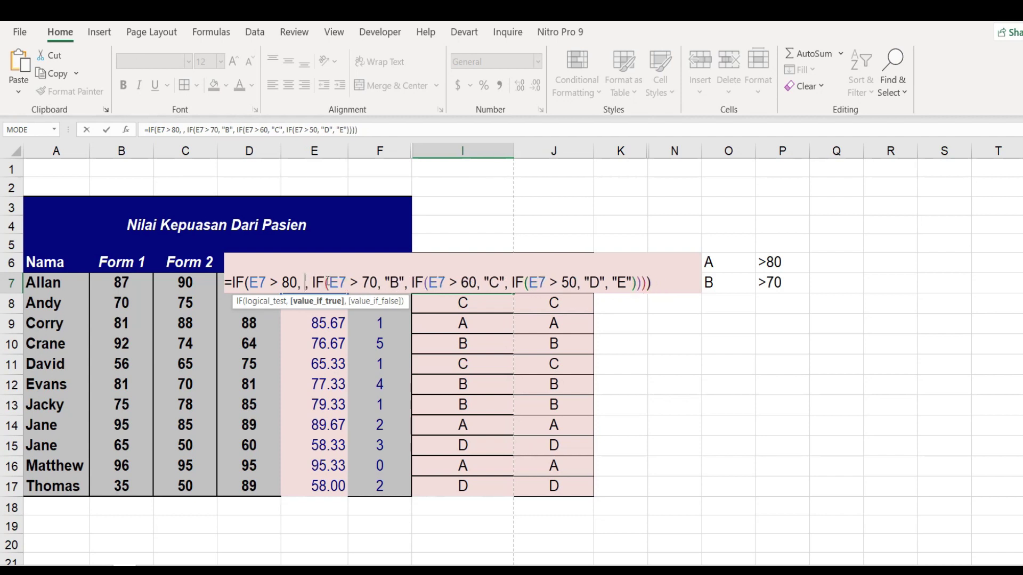
left_click(732, 262)
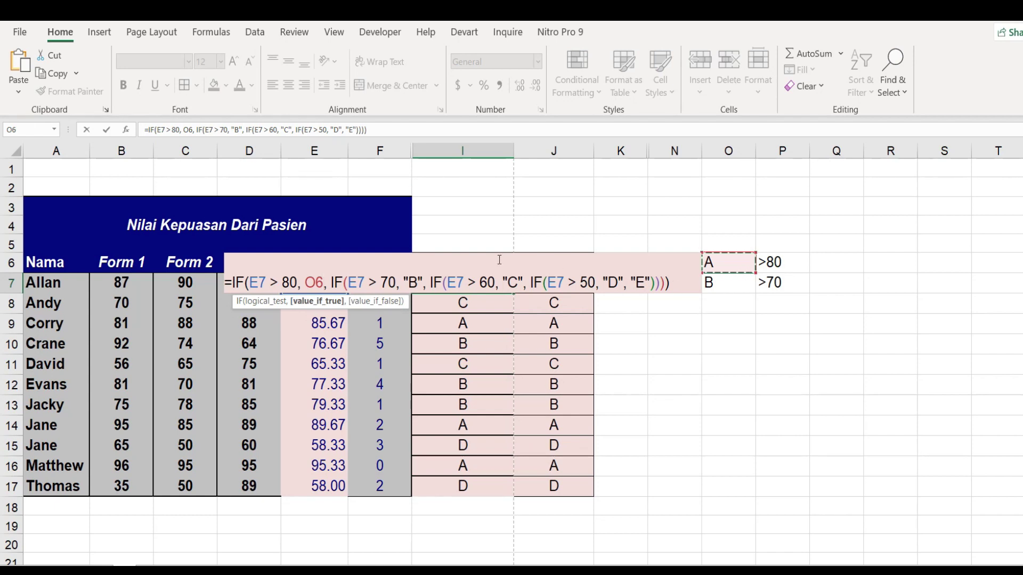
Replace the quoted "B" in I7's nested IF formula with a reference to O7
left_click(422, 282)
key("BackSpace")
key("BackSpace")
key("BackSpace")
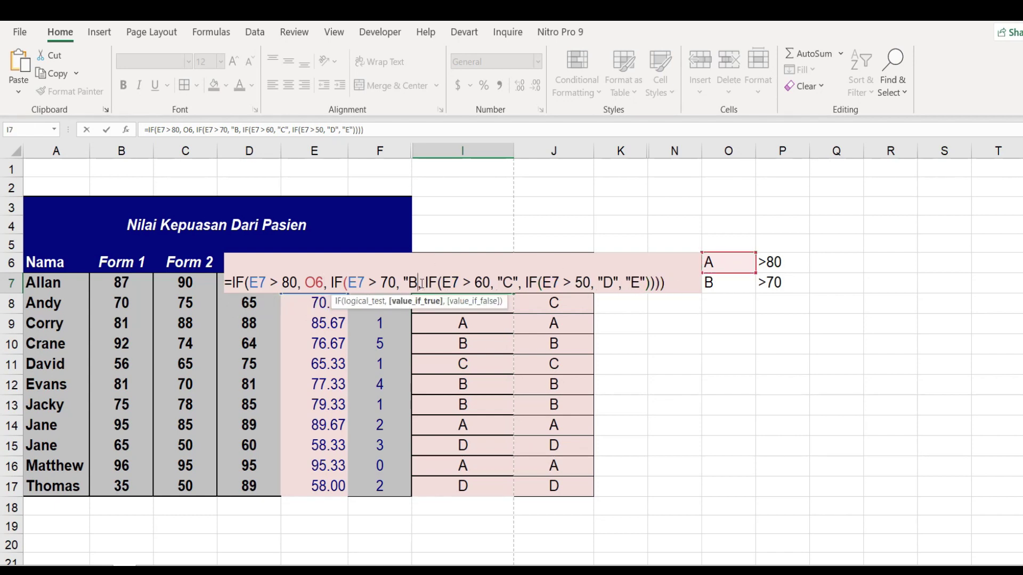
left_click(738, 285)
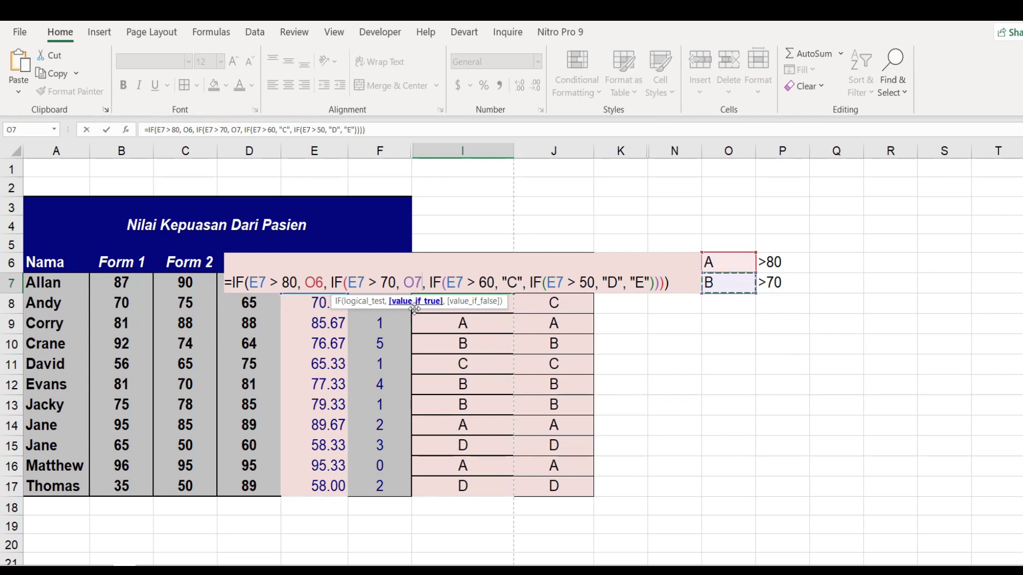
Make both grade references in I7's formula absolute as $O$6 and $O$7, and commit the formula
left_click(331, 282)
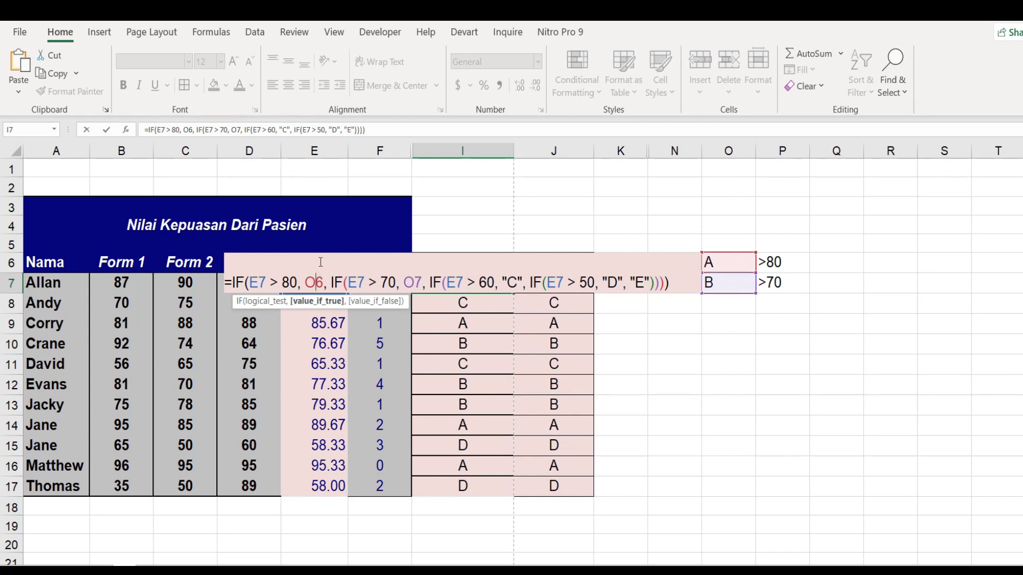
key("F4")
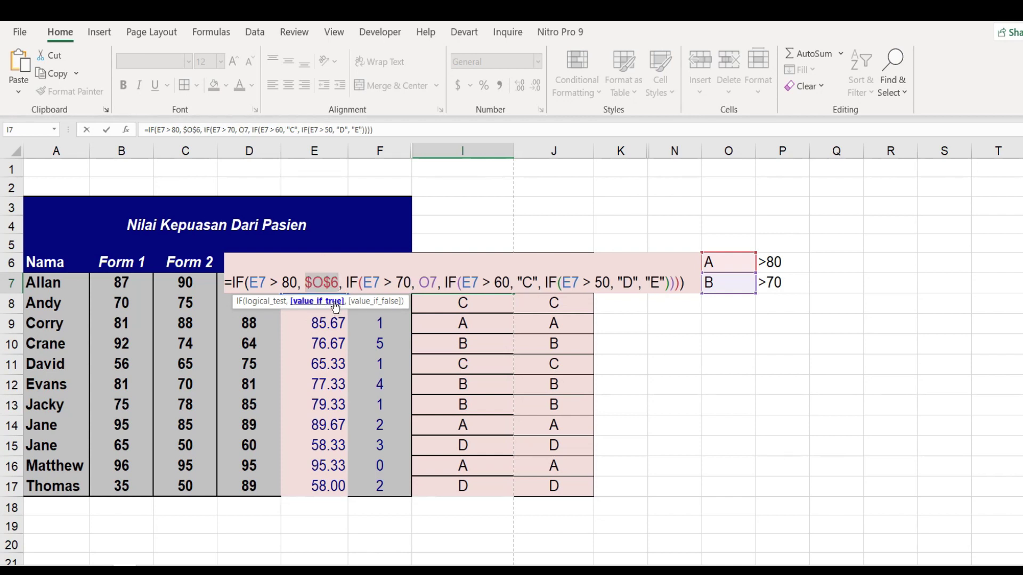
left_click(430, 283)
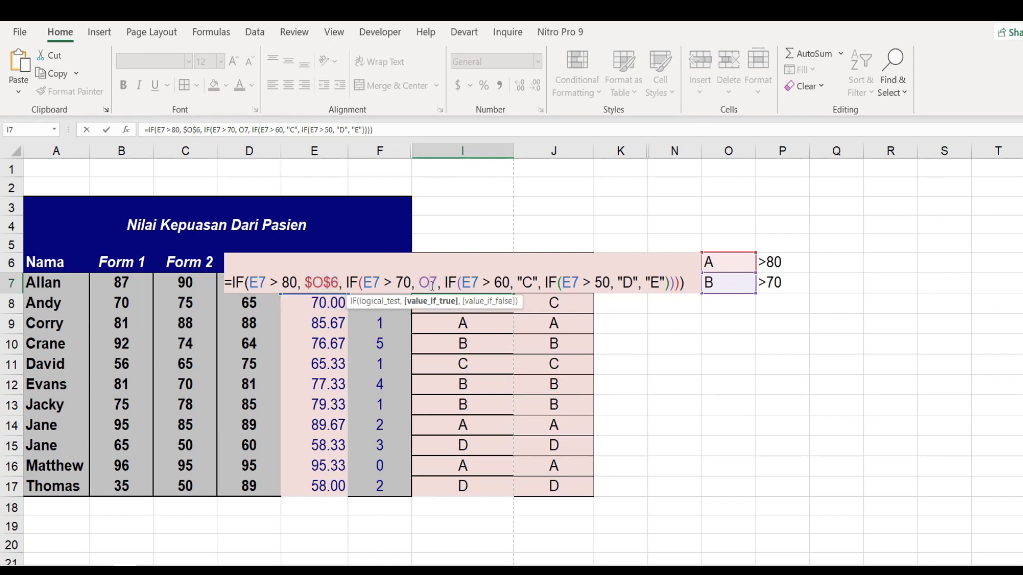
key("F4")
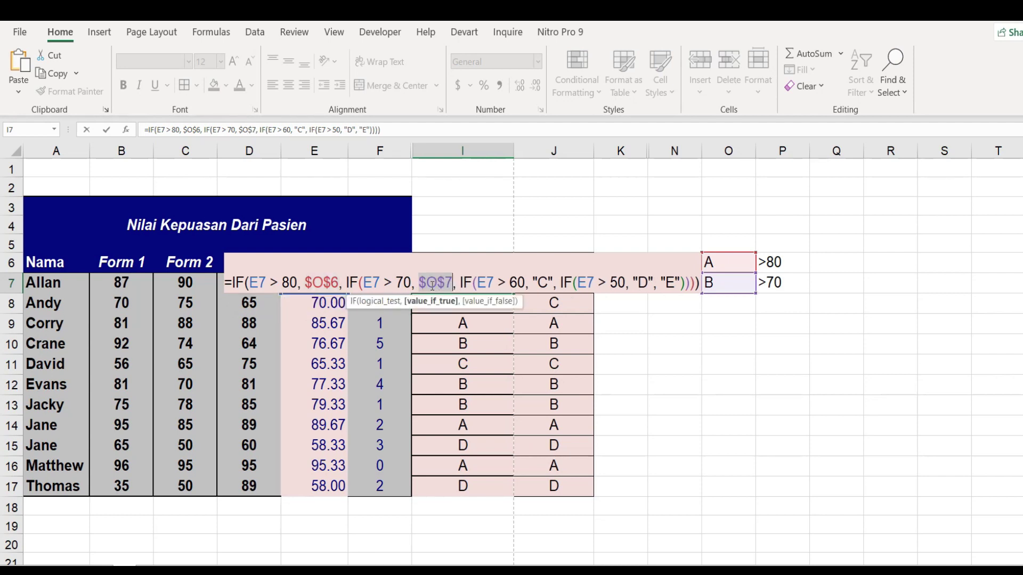
left_click(549, 283)
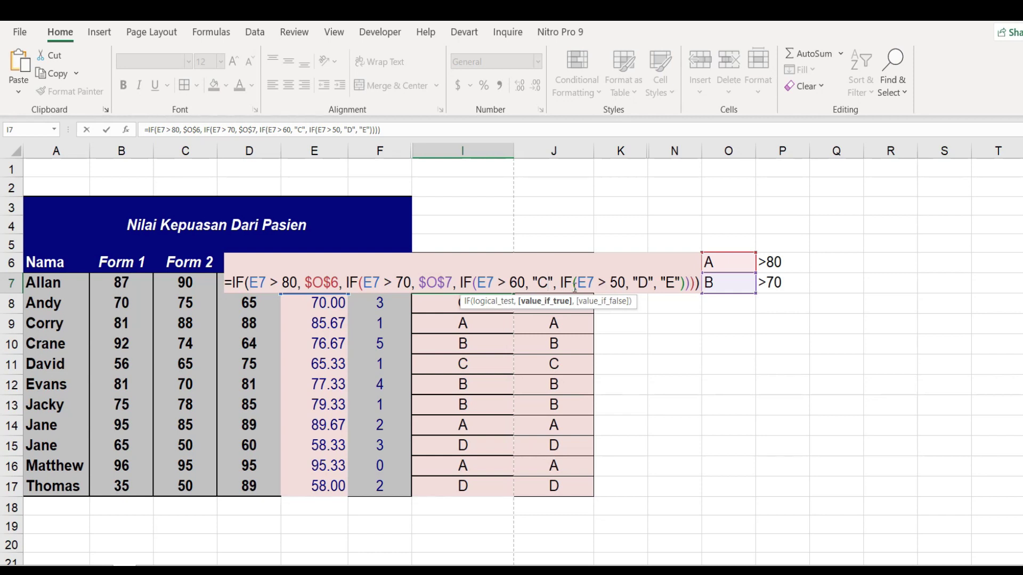
key("ctrl+Return")
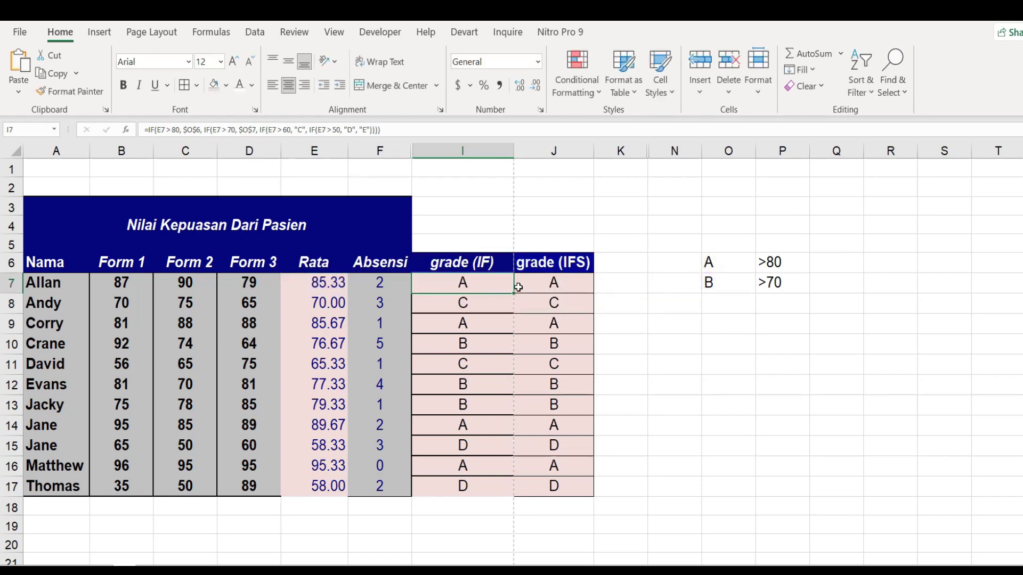
Fill the revised nested IF formula from I7 down through I17
left_click(498, 306)
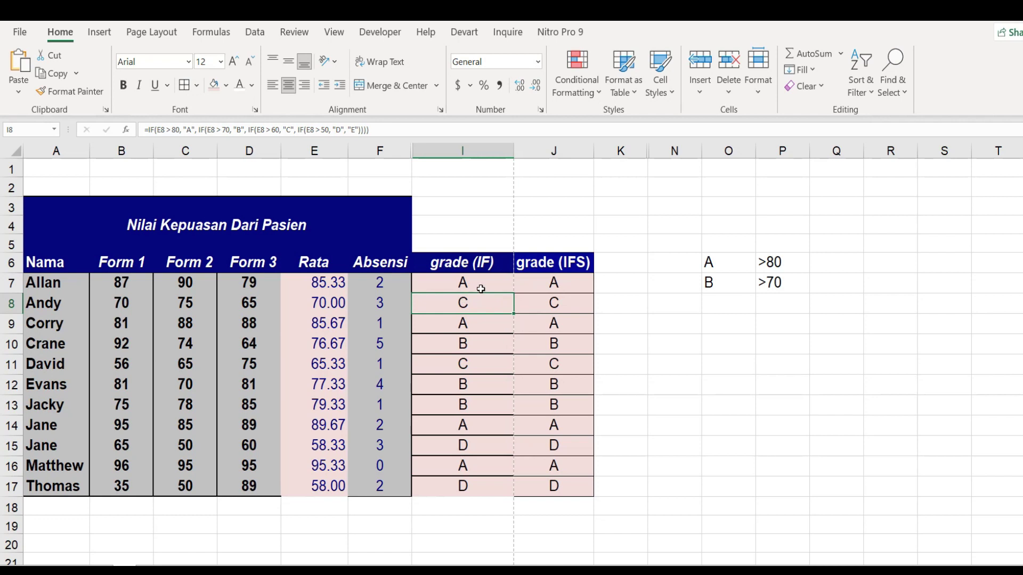
left_click(482, 290)
left_click_drag(504, 294, 497, 485)
left_click(474, 410)
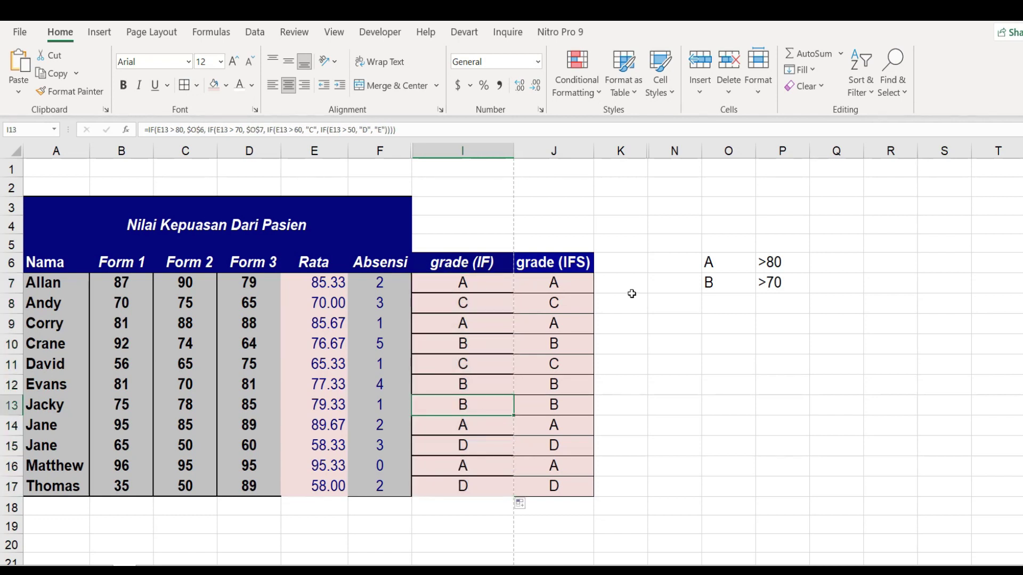
Compare the key cells O6 and O7 with the absolute references in column I's formulas, and examine the quoted "C" in I7
left_click(729, 268)
left_click(722, 288)
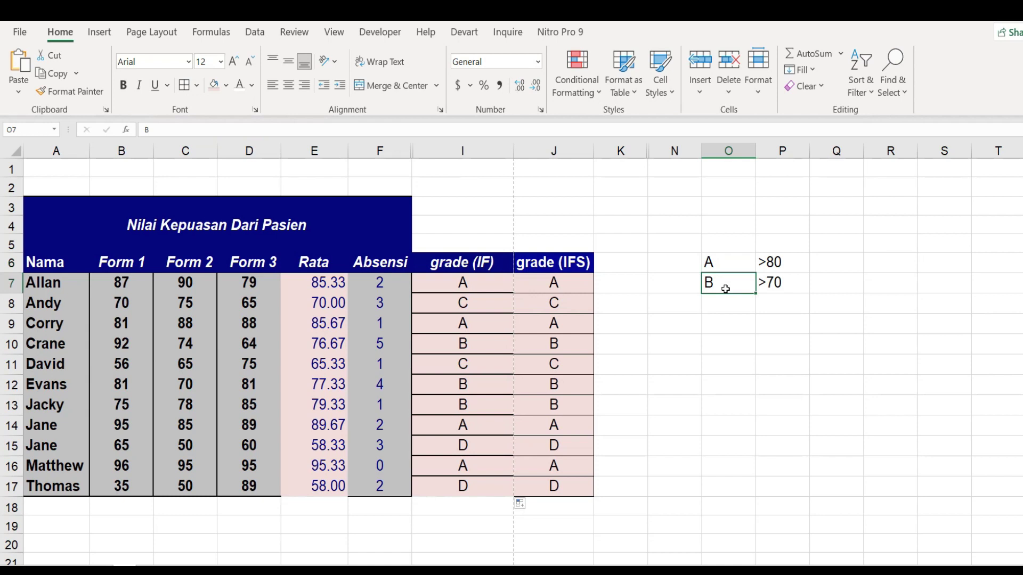
left_click(482, 284)
left_click(468, 326)
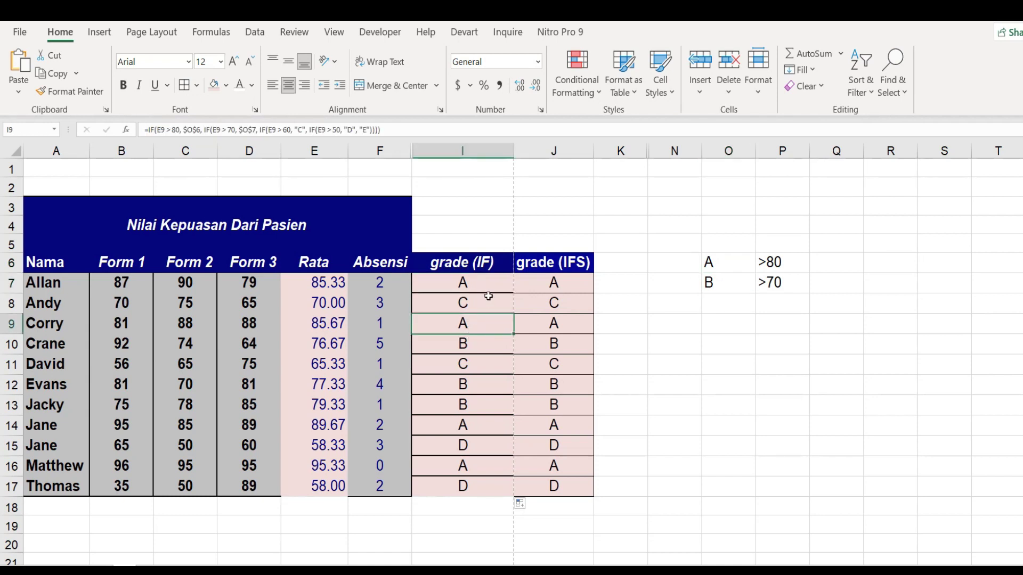
double_click(495, 286)
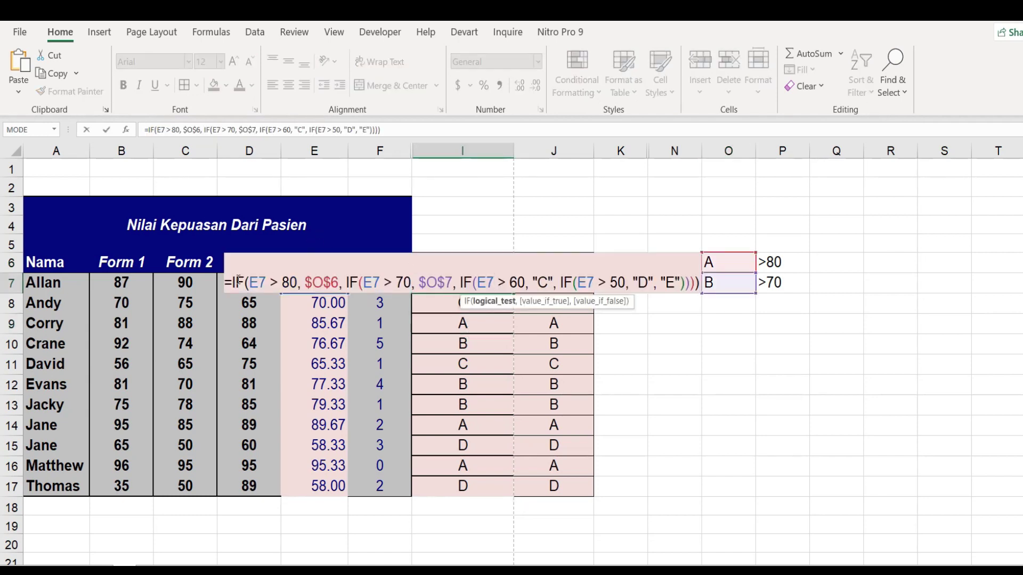
left_click(387, 282)
left_click(321, 283)
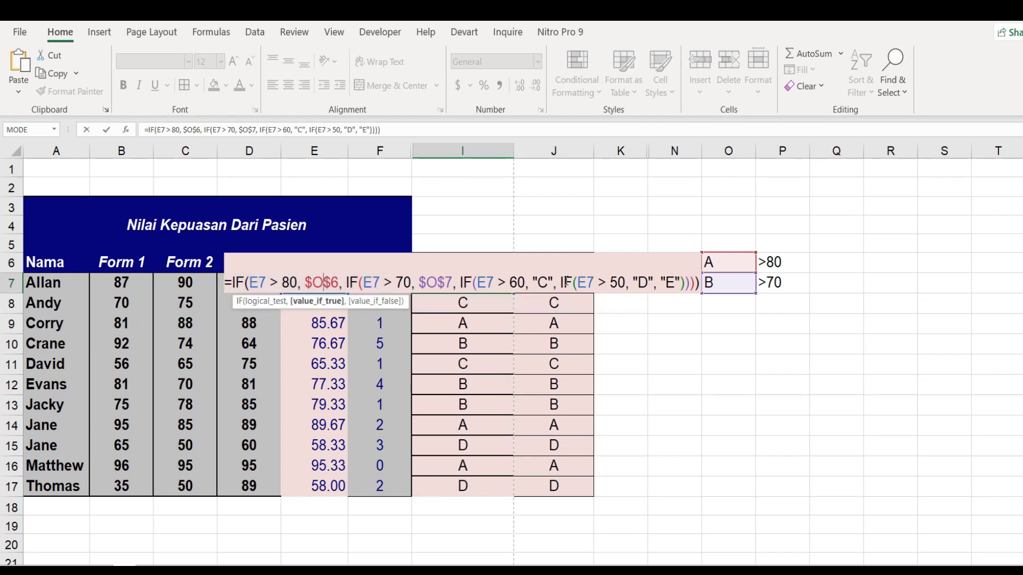
left_click_drag(556, 282, 531, 283)
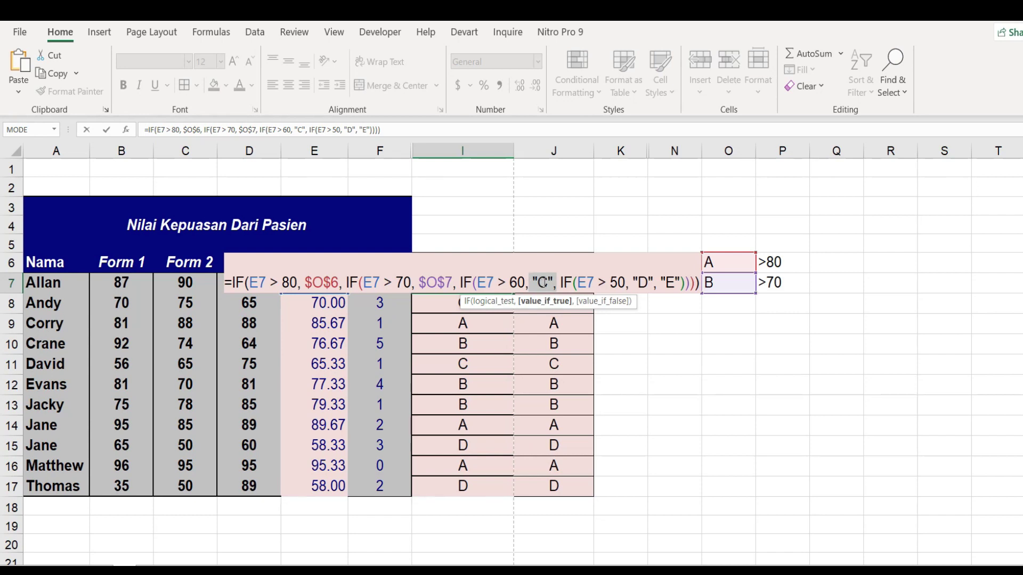
left_click(549, 282)
key("shift+Left")
key("shift+Left")
left_click_drag(547, 282, 553, 284)
key("Return")
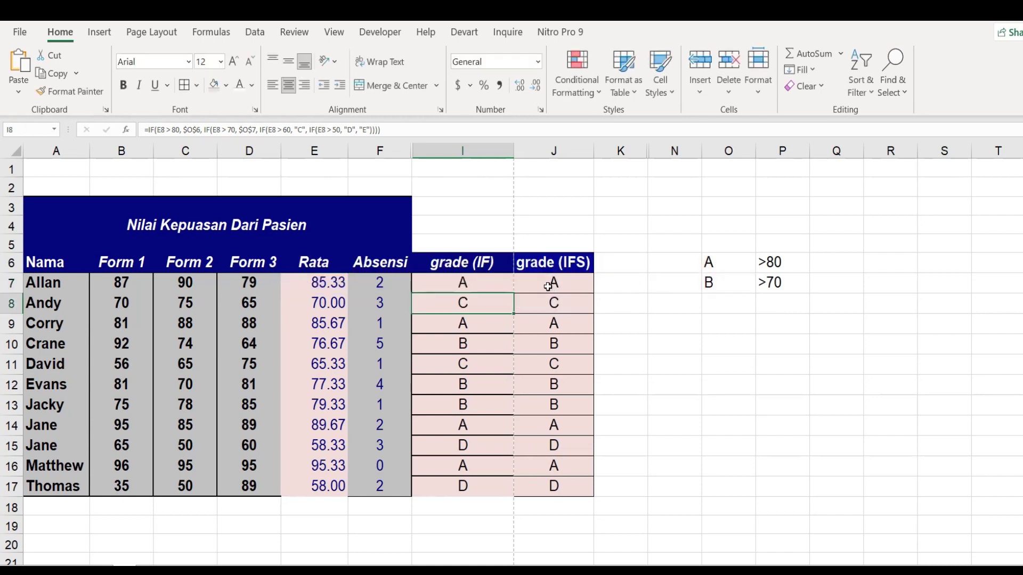
Enter SANGAT BAIK in O8 as an example of a longer grade text
left_click(730, 268)
left_click(726, 300)
left_click(721, 264)
left_click(732, 305)
type("SAGAT")
key("BackSpace")
key("BackSpace")
key("BackSpace")
key("BackSpace")
type("ANGAT BAIK")
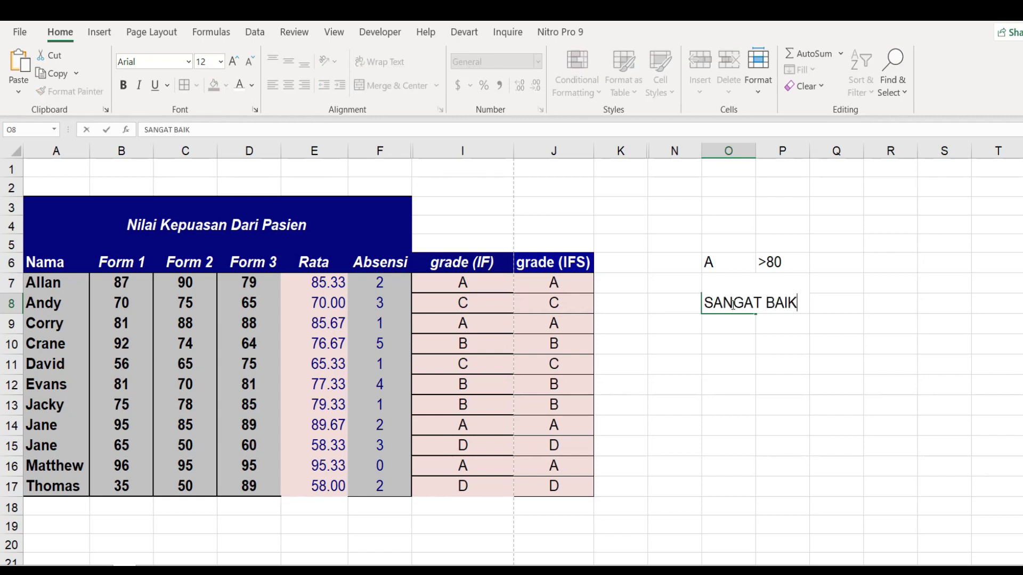
key("Return")
Delete the example grade text from O8
left_click(732, 304)
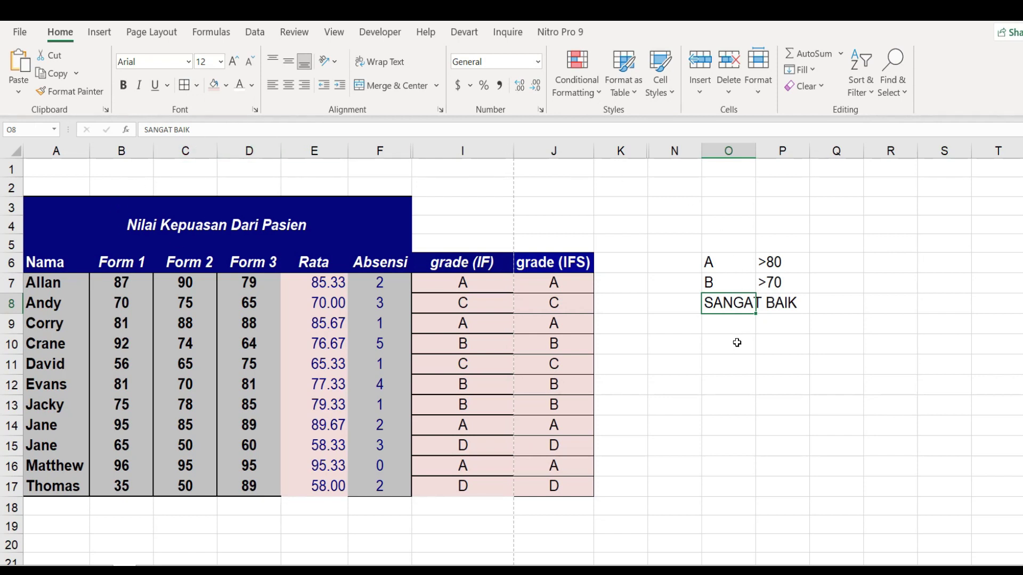
left_click(739, 325)
left_click(734, 304)
key("Delete")
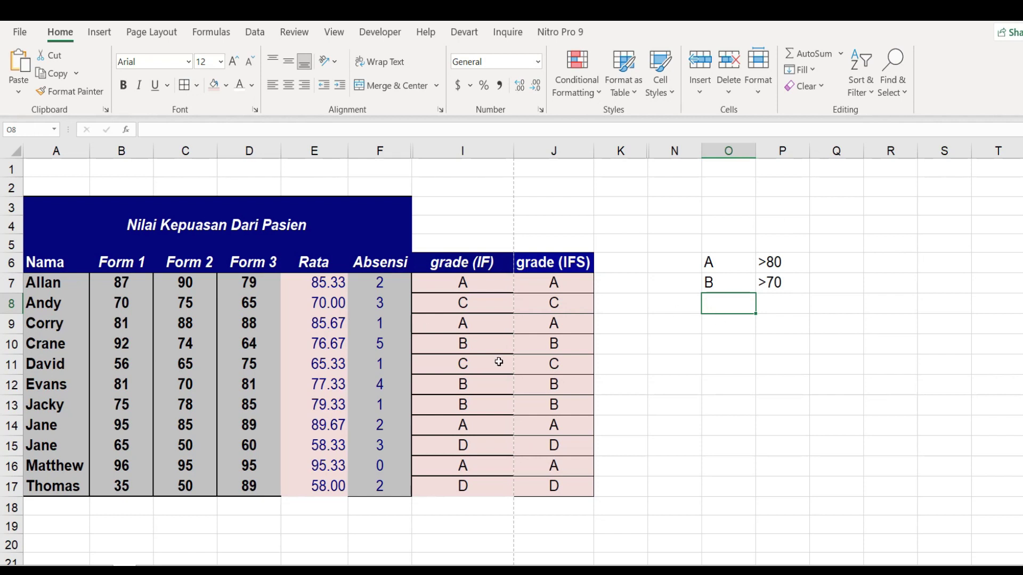
Enter a test average of 50 in E18, below the last row of the table
left_click(575, 364)
left_click(373, 503)
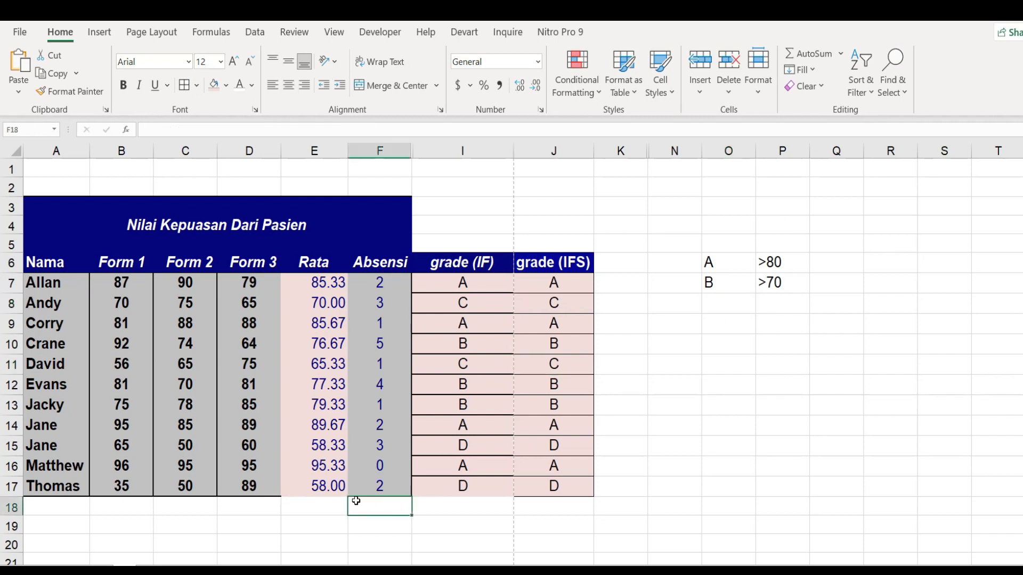
left_click(319, 500)
type("50")
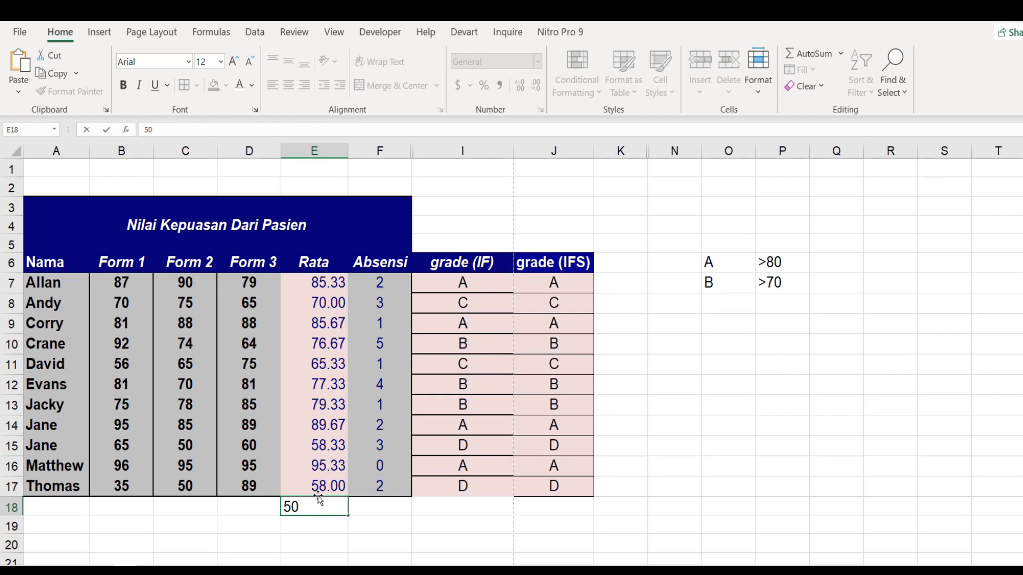
key("Return")
Extend the IF and IFS grade formulas from I17 and J17 into row 18 to grade the test average
left_click(482, 487)
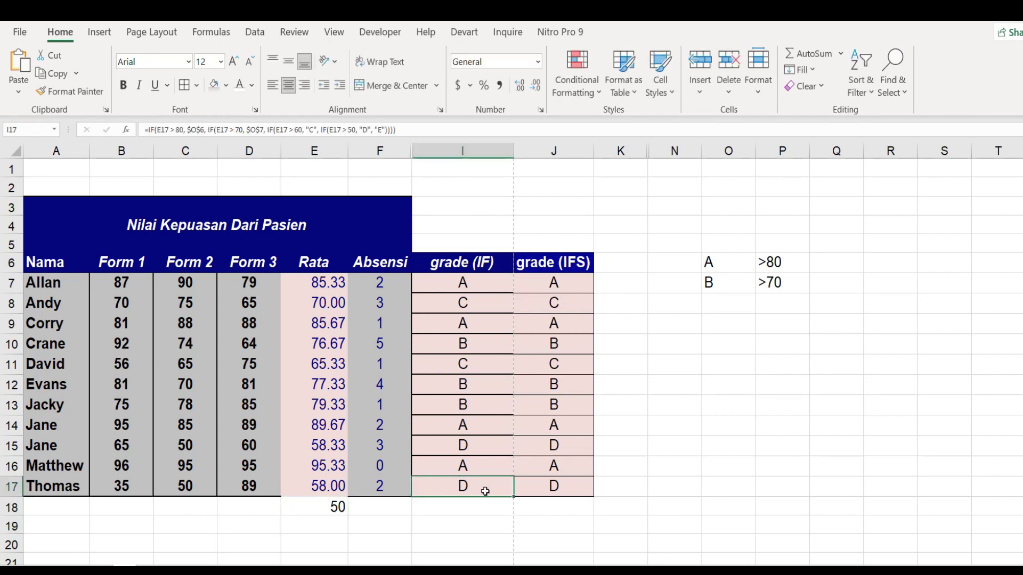
left_click_drag(514, 500, 515, 517)
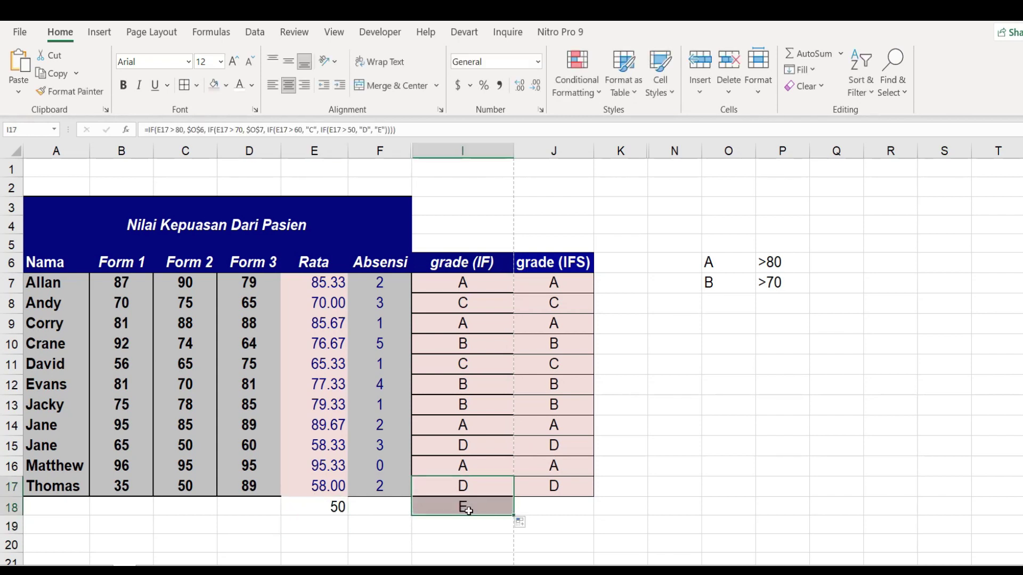
left_click(365, 514)
left_click(583, 486)
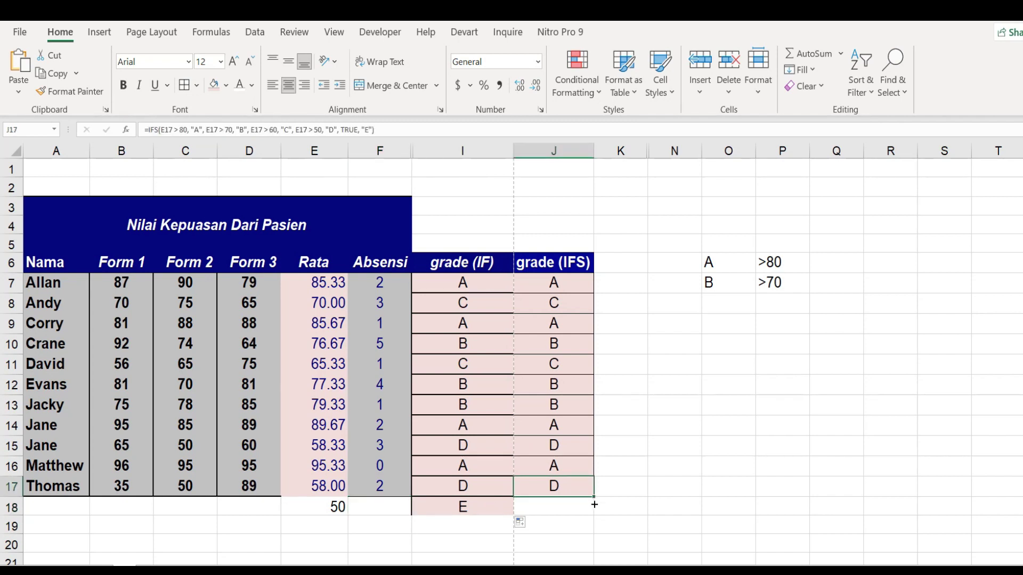
left_click_drag(593, 496, 595, 513)
left_click(335, 507)
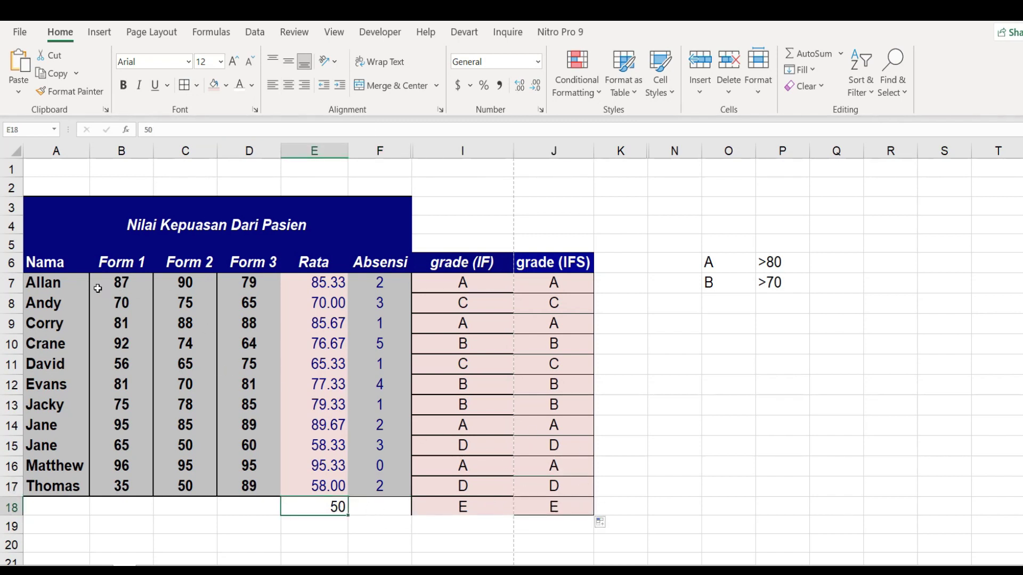
left_click(57, 287)
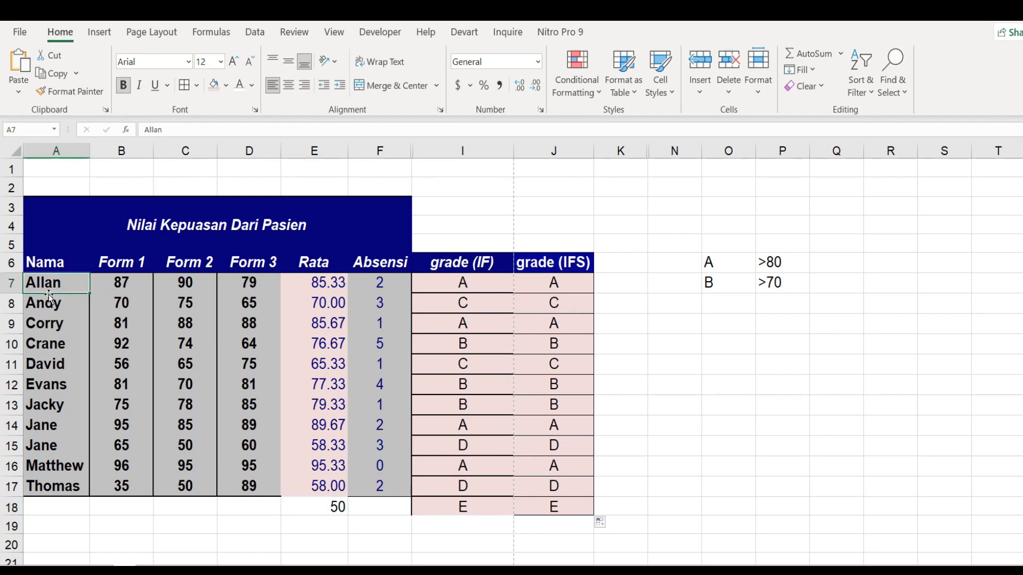